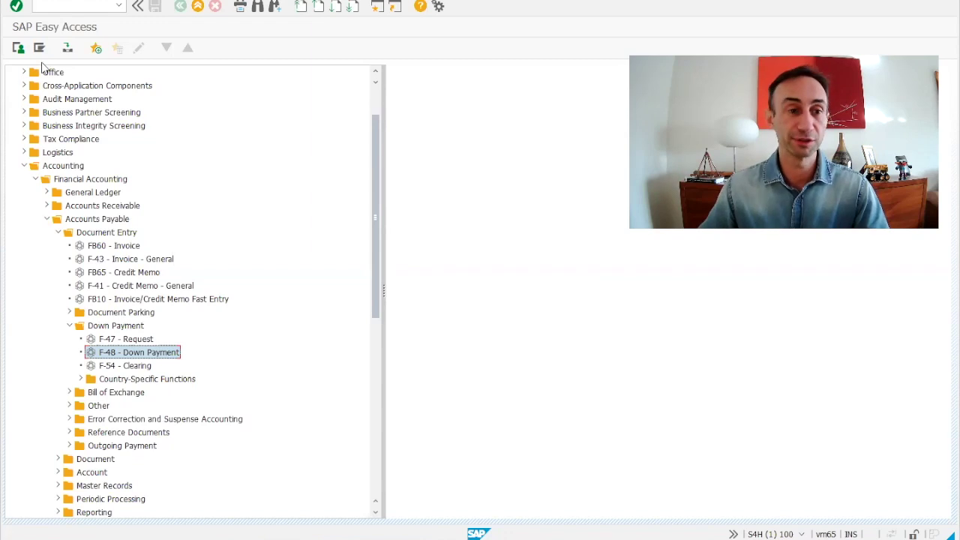
- Open the F-48 - Down Payment transaction under Accounting, Financial Accounting, Accounts Payable, Document Entry
{"action": "left_click", "coordinate": [68, 166]}
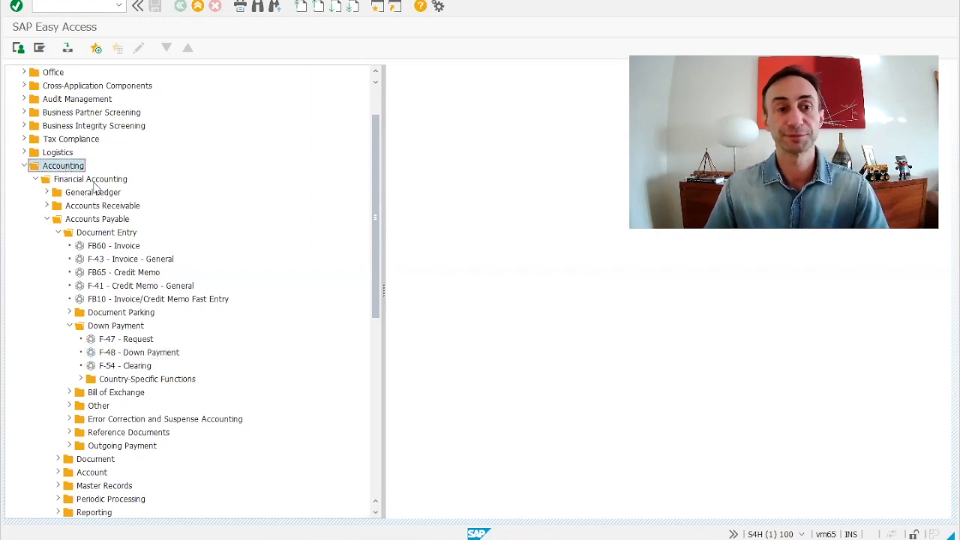
{"action": "left_click", "coordinate": [94, 181]}
{"action": "left_click", "coordinate": [110, 220]}
{"action": "left_click", "coordinate": [103, 234]}
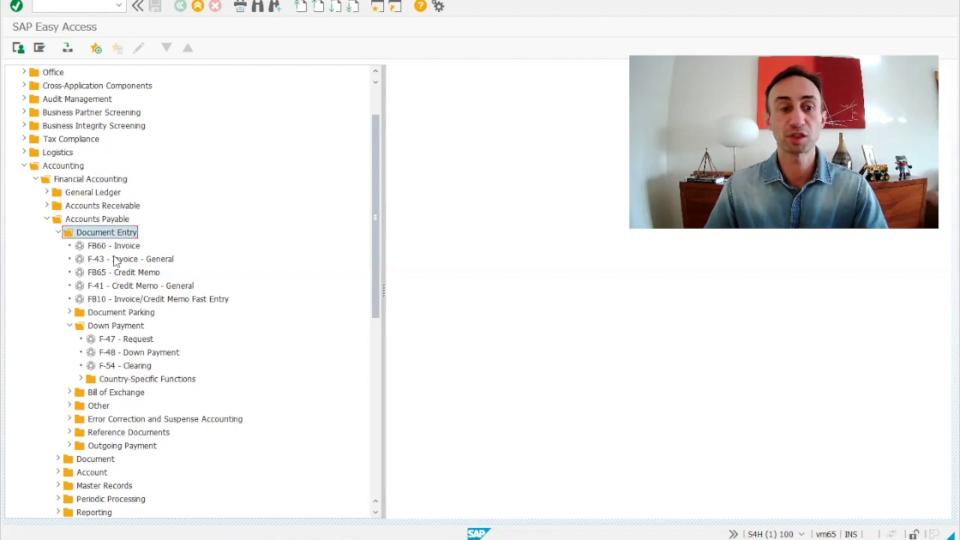
{"action": "left_click", "coordinate": [105, 326]}
{"action": "left_click", "coordinate": [104, 357]}
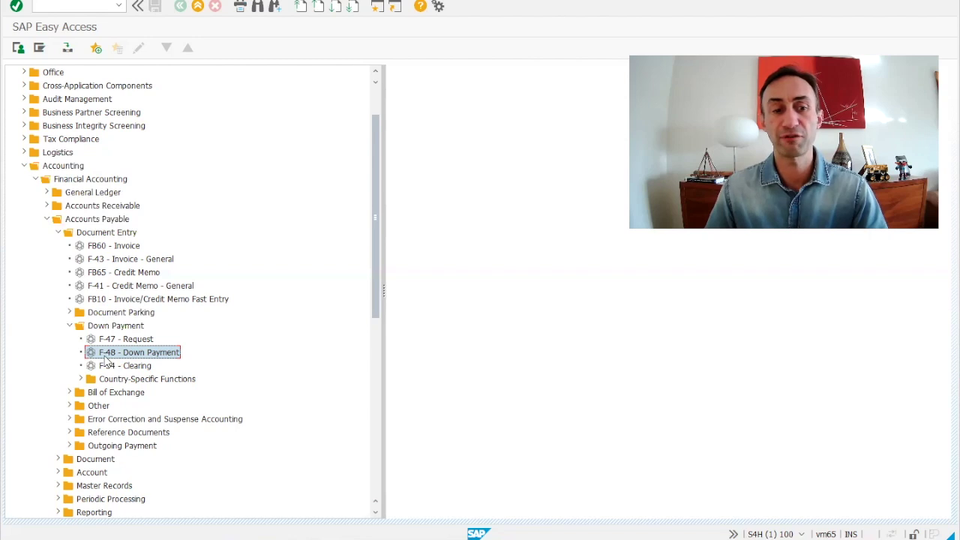
{"action": "left_click", "coordinate": [128, 354]}
{"action": "double_click", "coordinate": [128, 353]}
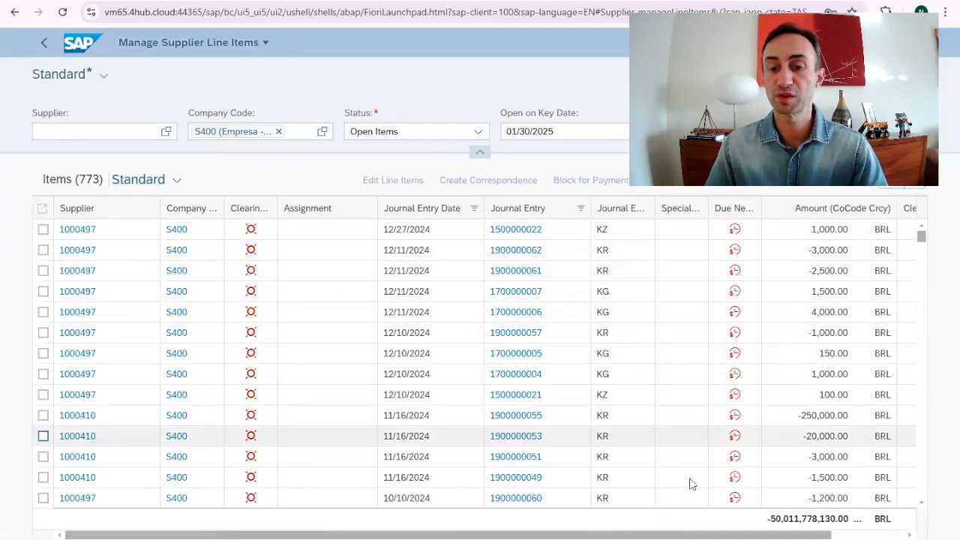
- Switch to Post Vendor Down Payment and set the document and posting dates to 01/22/2025 and the currency to BRL
{"action": "mouse_move", "coordinate": [480, 537]}
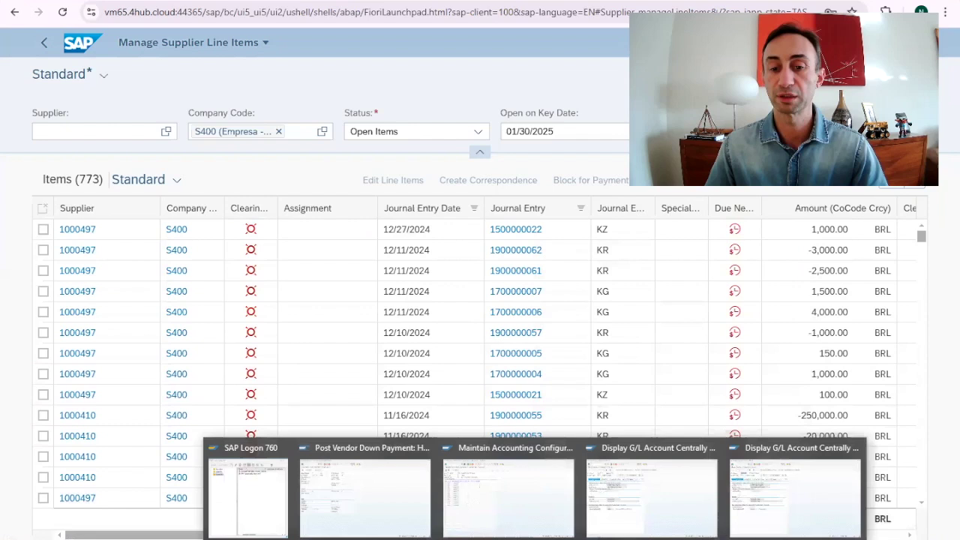
{"action": "left_click", "coordinate": [472, 518]}
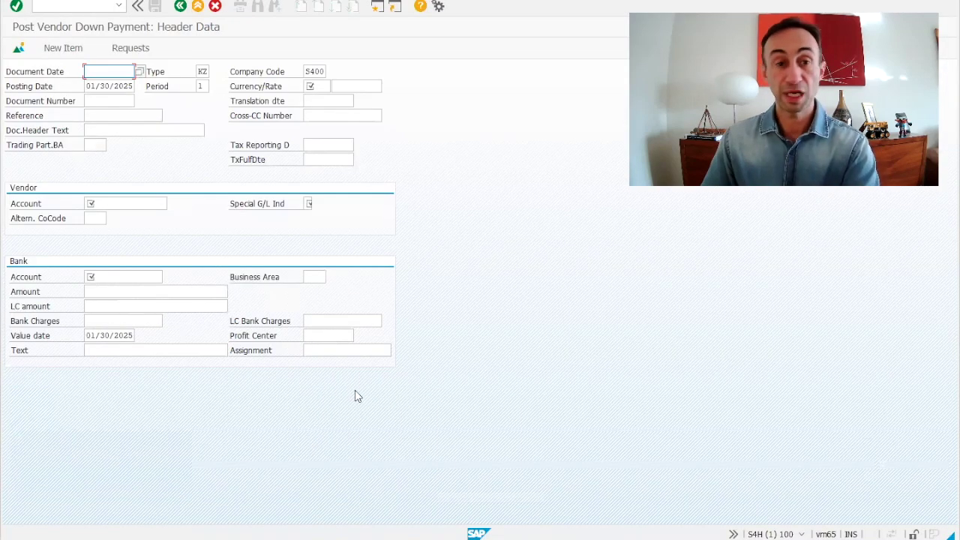
{"action": "key", "text": "BackSpace"}
{"action": "left_click", "coordinate": [105, 84]}
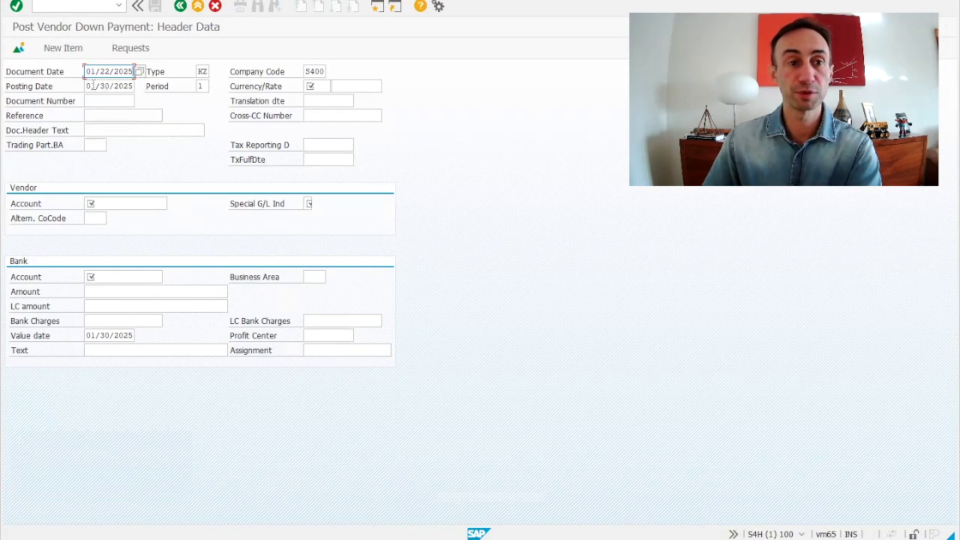
{"action": "key", "text": "Tab"}
{"action": "key", "text": "BackSpace"}
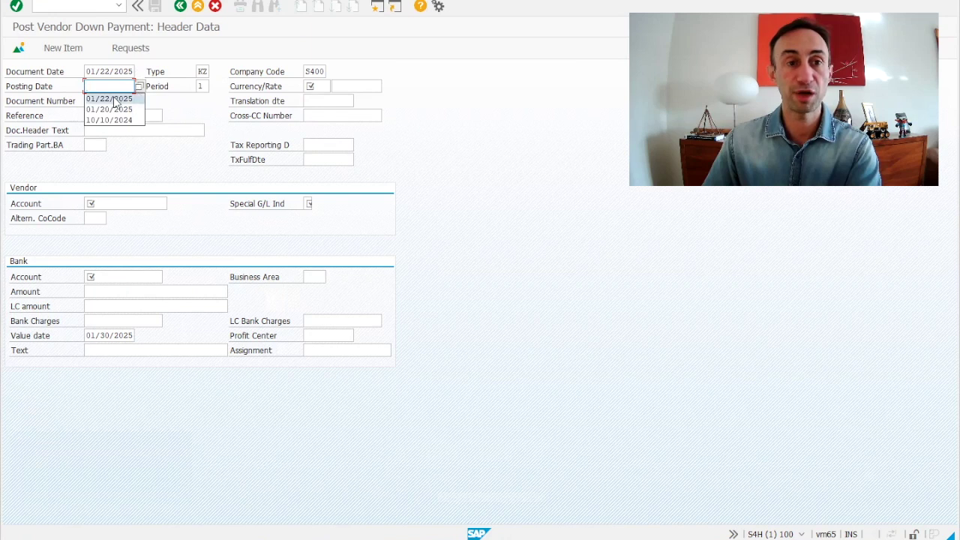
{"action": "left_click", "coordinate": [112, 96]}
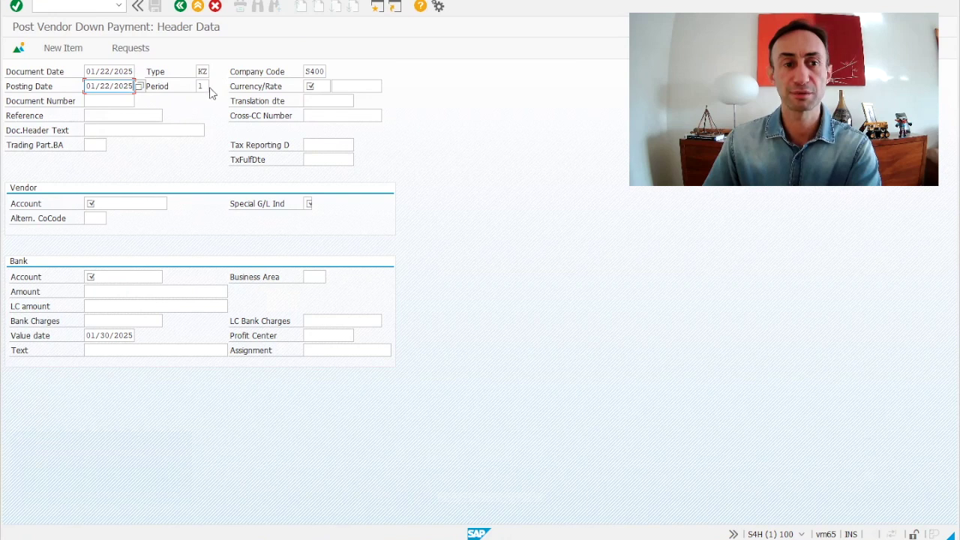
{"action": "left_click", "coordinate": [312, 84]}
{"action": "type", "text": "BRL"}
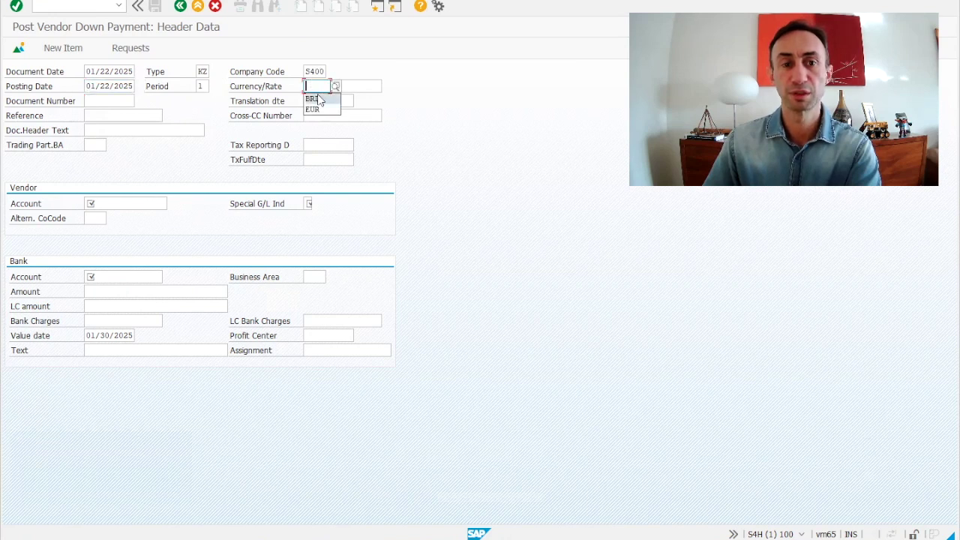
- Choose the SAP 4 ALL vendor account and set the special G/L indicator to A for Down Payments, Current Assets
{"action": "left_click", "coordinate": [143, 203]}
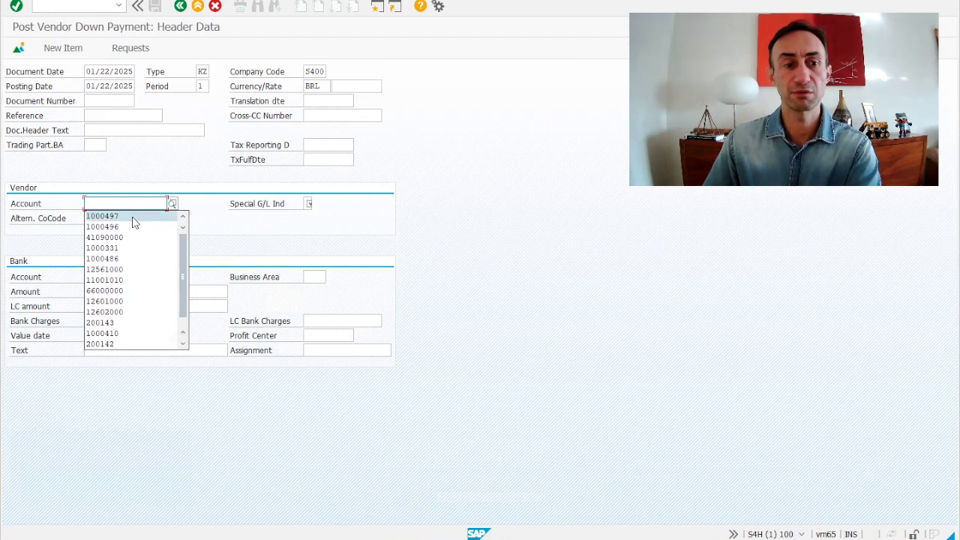
{"action": "left_click", "coordinate": [133, 217]}
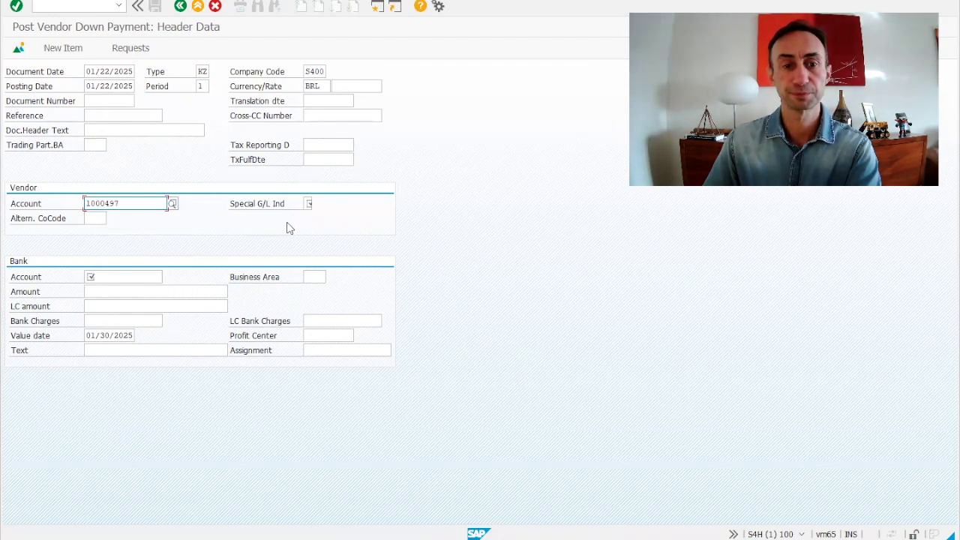
{"action": "left_click", "coordinate": [307, 204]}
{"action": "type", "text": "a"}
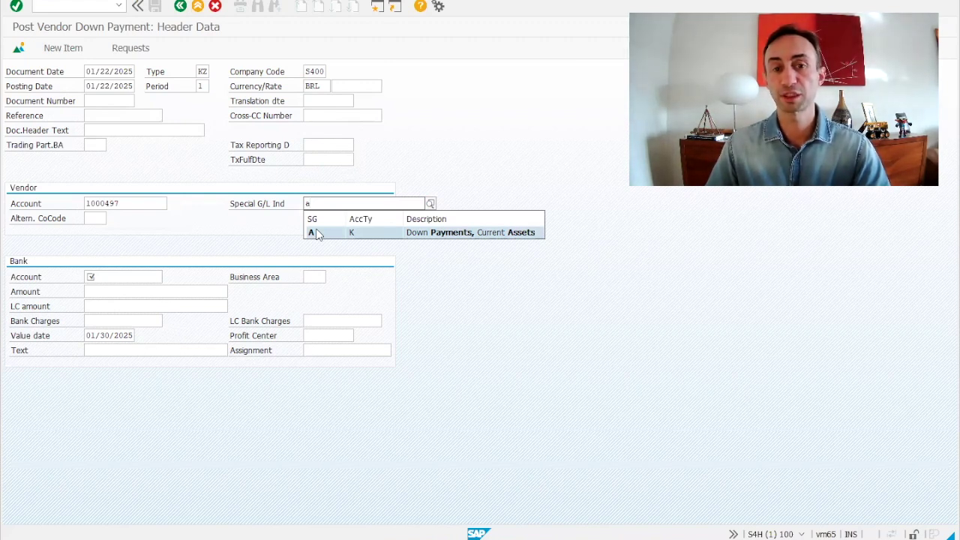
{"action": "left_click", "coordinate": [317, 233]}
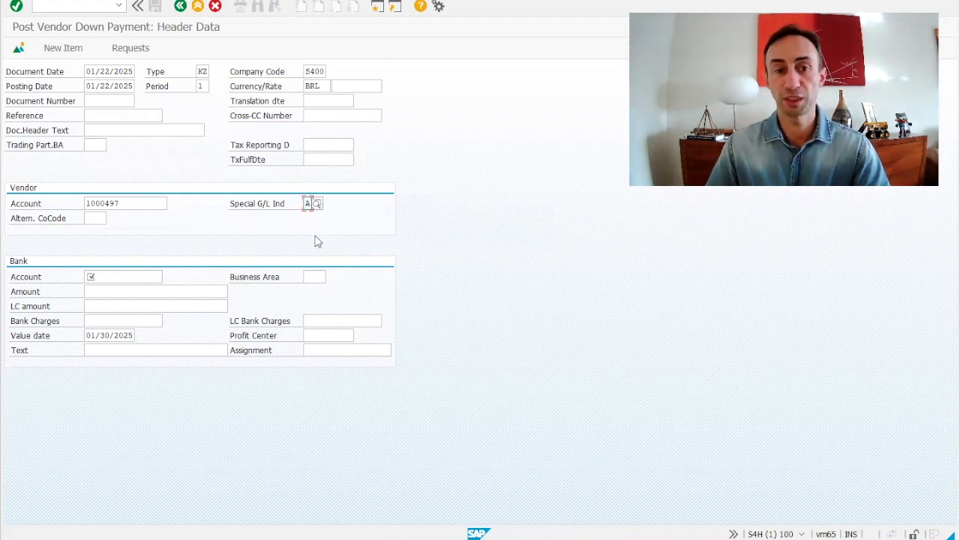
- Fill in the bank data with the Bank1 Cash Receipt account and an amount of 1800
{"action": "left_click", "coordinate": [122, 276]}
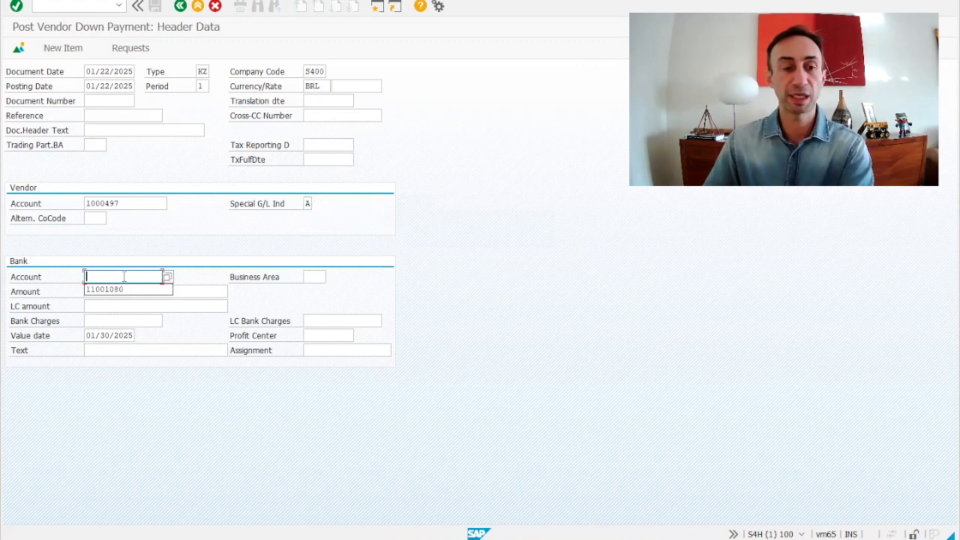
{"action": "left_click", "coordinate": [132, 286]}
{"action": "left_click", "coordinate": [121, 292]}
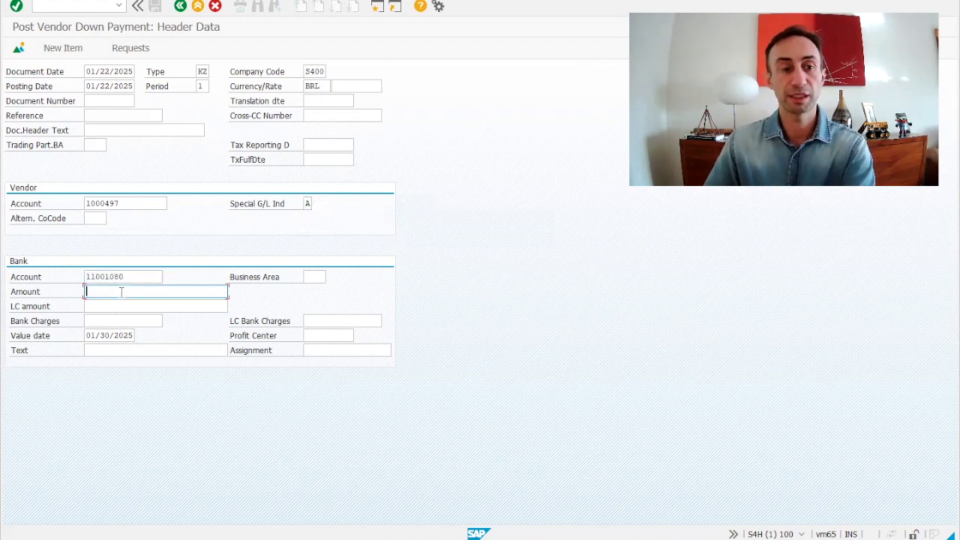
{"action": "type", "text": "1800"}
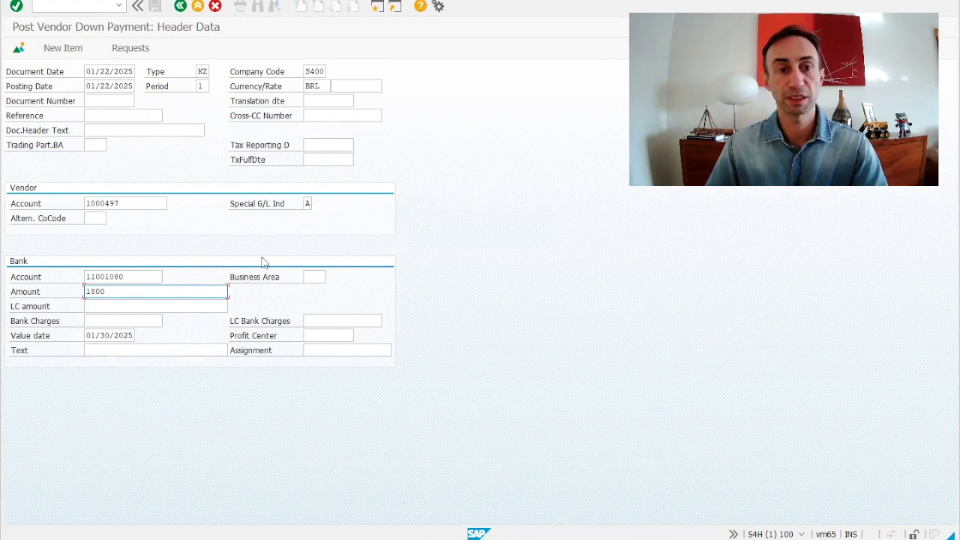
- Set the tax reporting date to 01/22/2025 and proceed to the vendor line item
{"action": "left_click", "coordinate": [323, 143]}
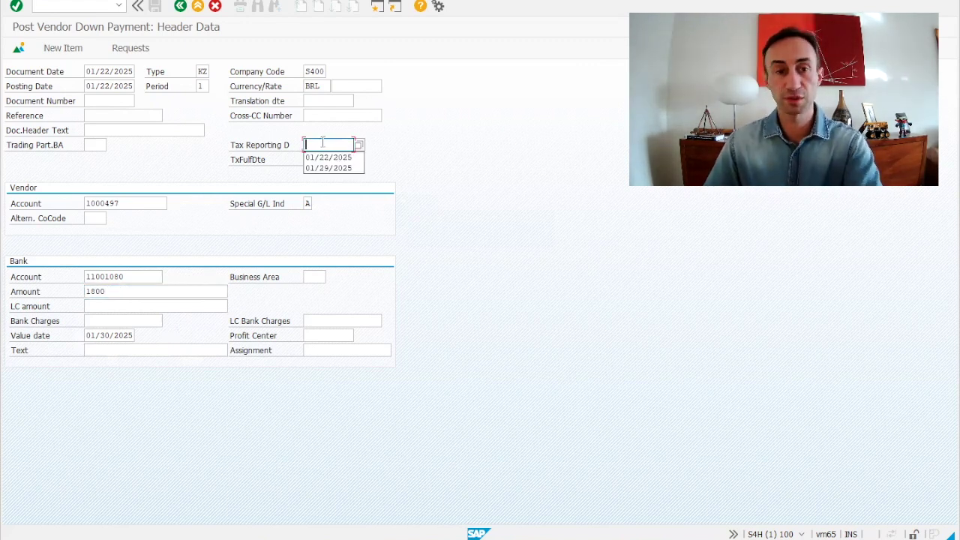
{"action": "left_click", "coordinate": [329, 158]}
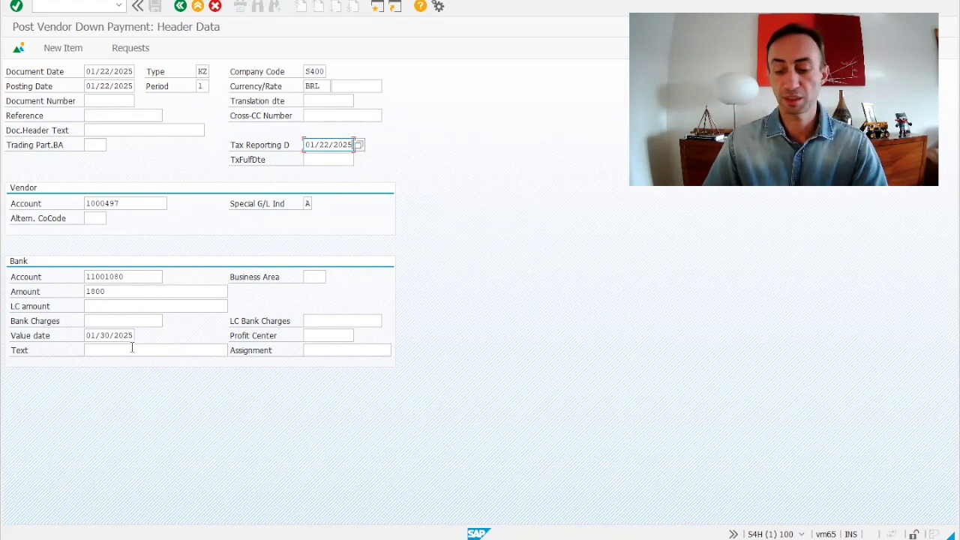
{"action": "key", "text": "Return"}
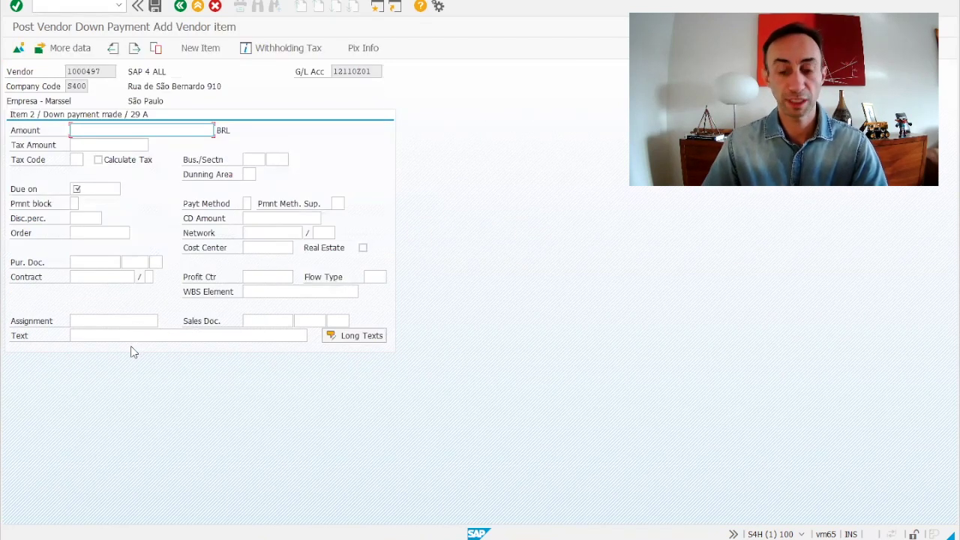
- Enter * as the vendor item's amount and set its due date to 01/23/2025
{"action": "left_click", "coordinate": [93, 189]}
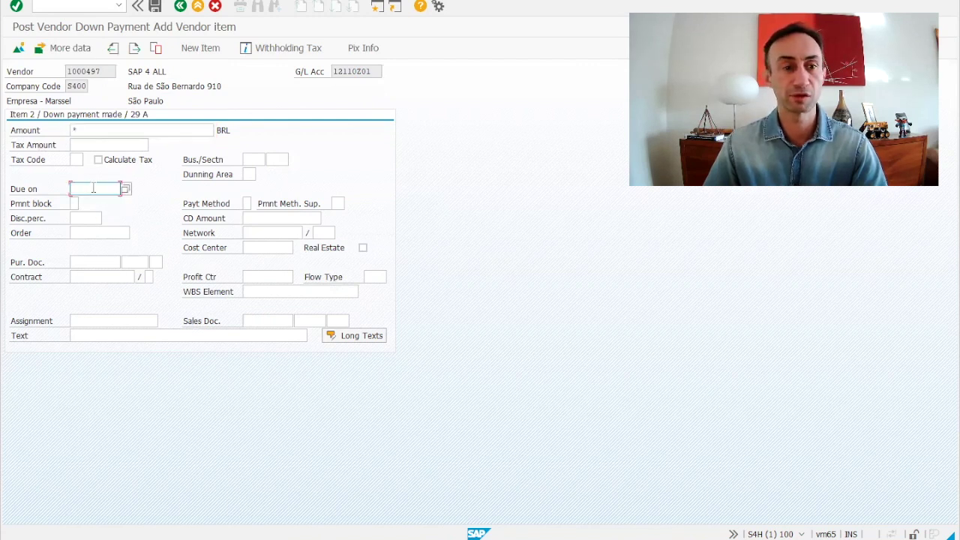
{"action": "key", "text": "BackSpace"}
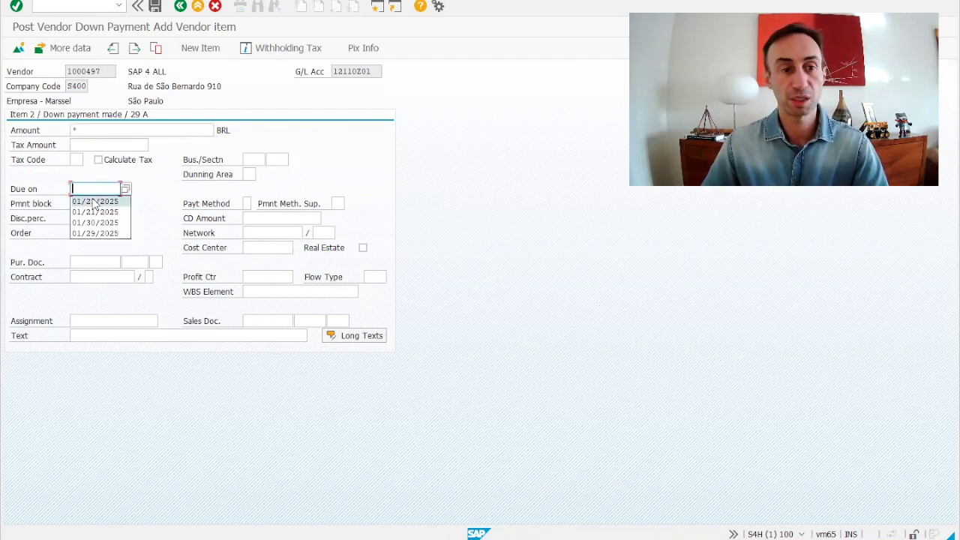
{"action": "left_click", "coordinate": [93, 201]}
{"action": "key", "text": "Return"}
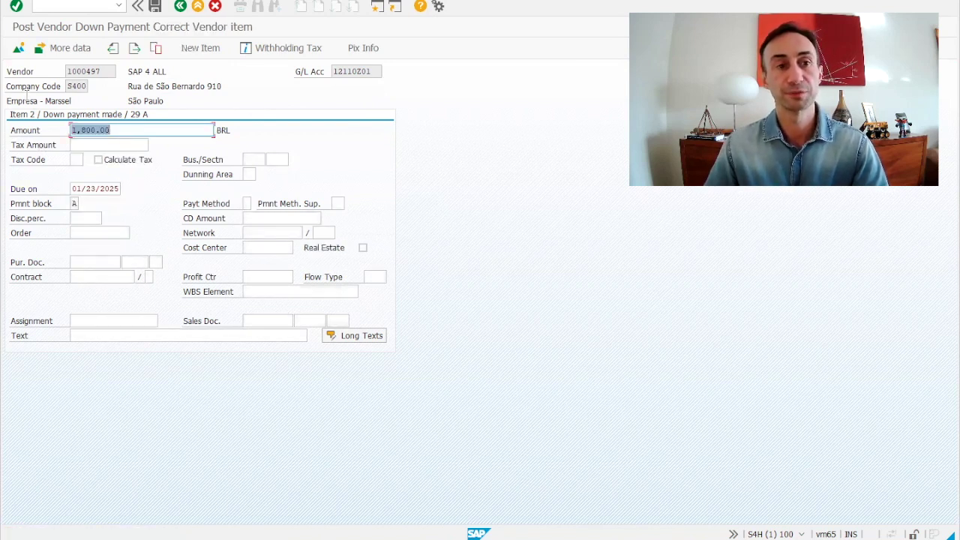
- Simulate the vendor down payment document and post it
{"action": "left_click", "coordinate": [58, 2]}
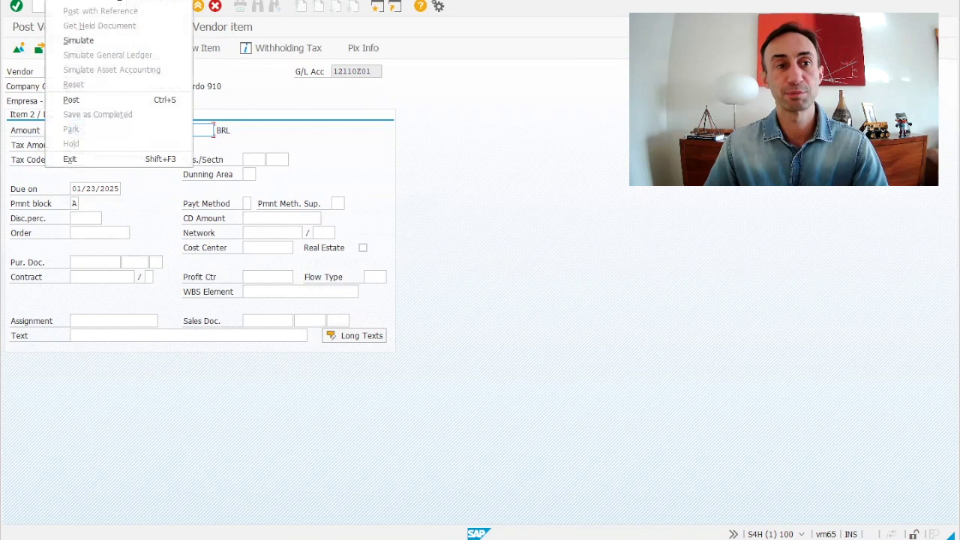
{"action": "left_click", "coordinate": [80, 40]}
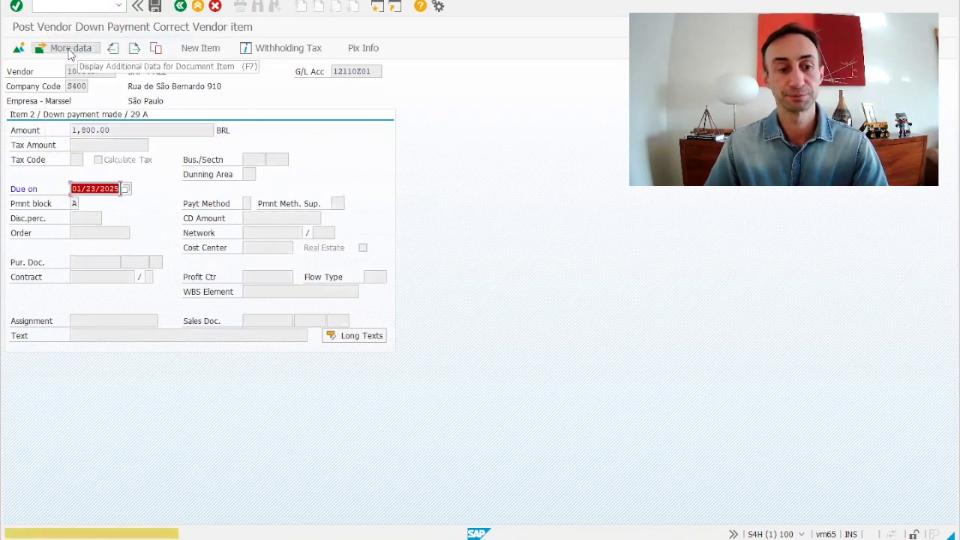
{"action": "key", "text": "Return"}
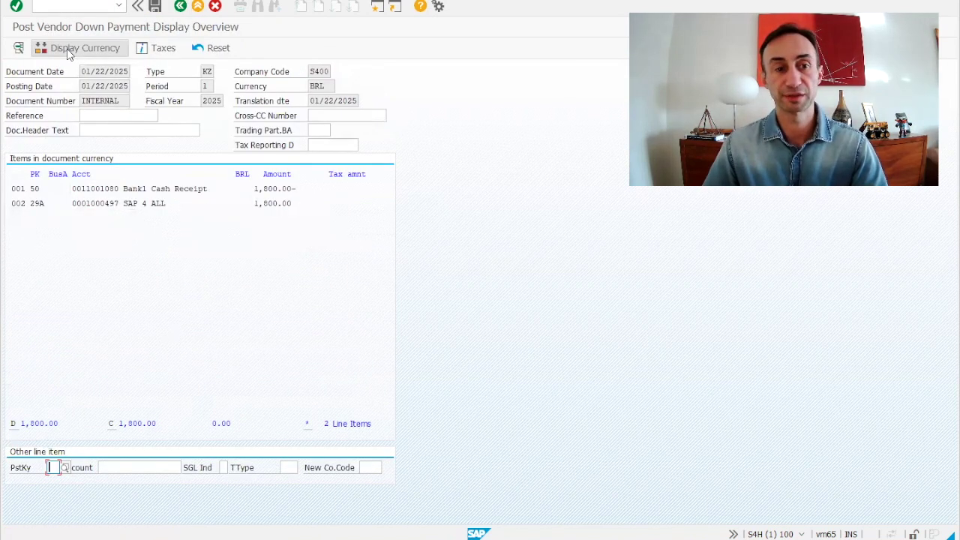
{"action": "left_click", "coordinate": [155, 7]}
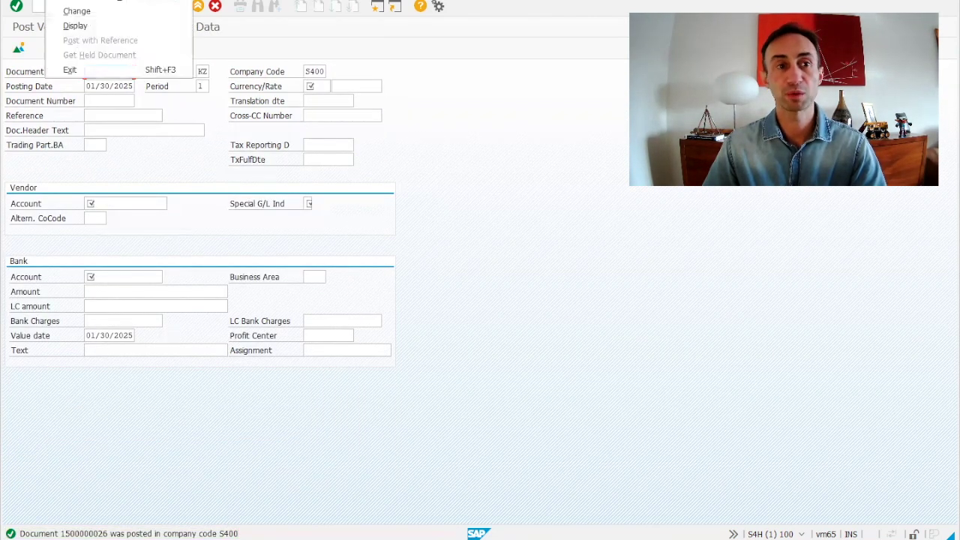
- Display the posted down payment document and open the company-code accounting info of the vendor in its second line item
{"action": "left_click", "coordinate": [82, 26]}
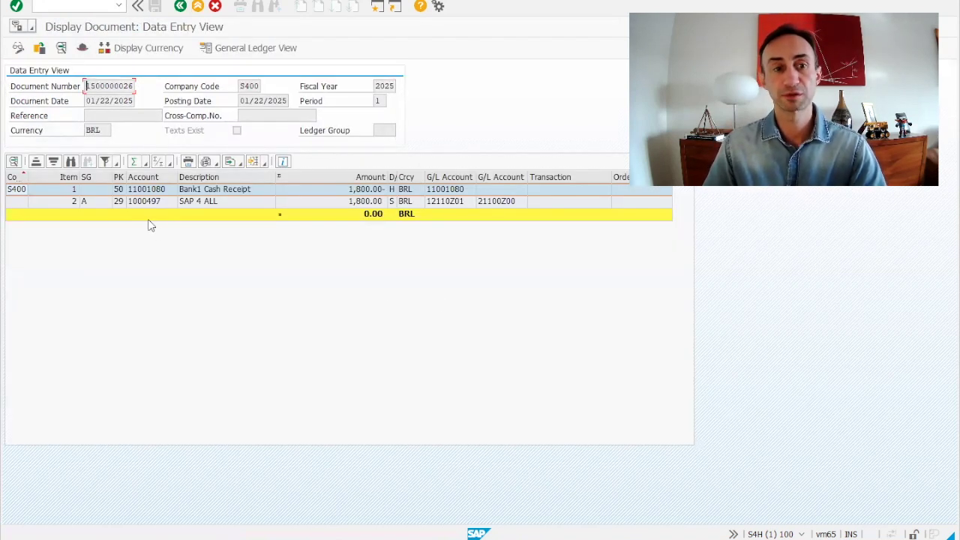
{"action": "left_click", "coordinate": [145, 202]}
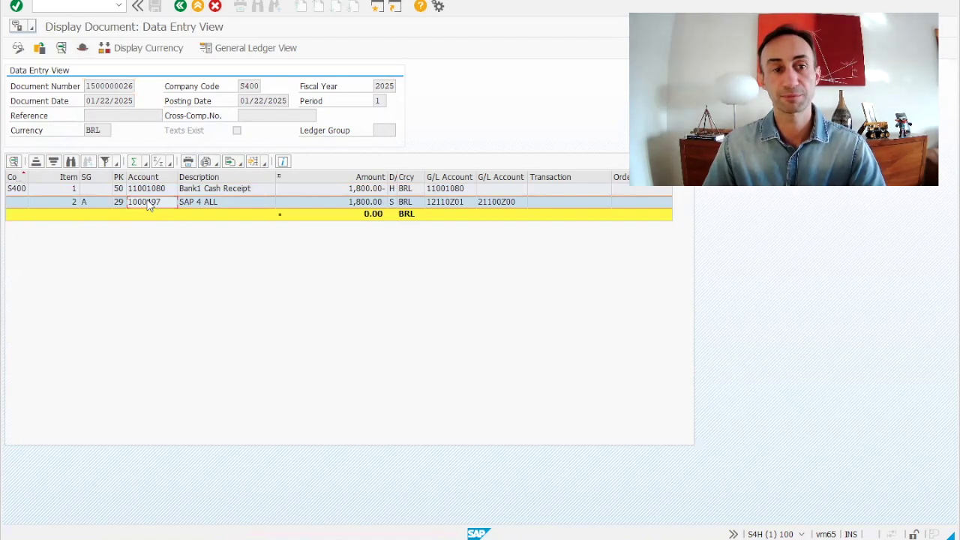
{"action": "double_click", "coordinate": [148, 203]}
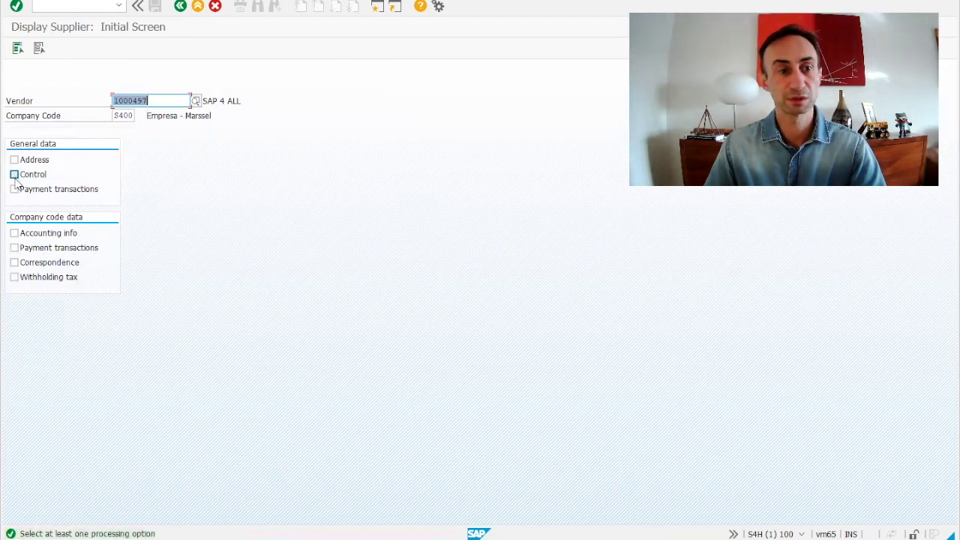
{"action": "left_click", "coordinate": [14, 232]}
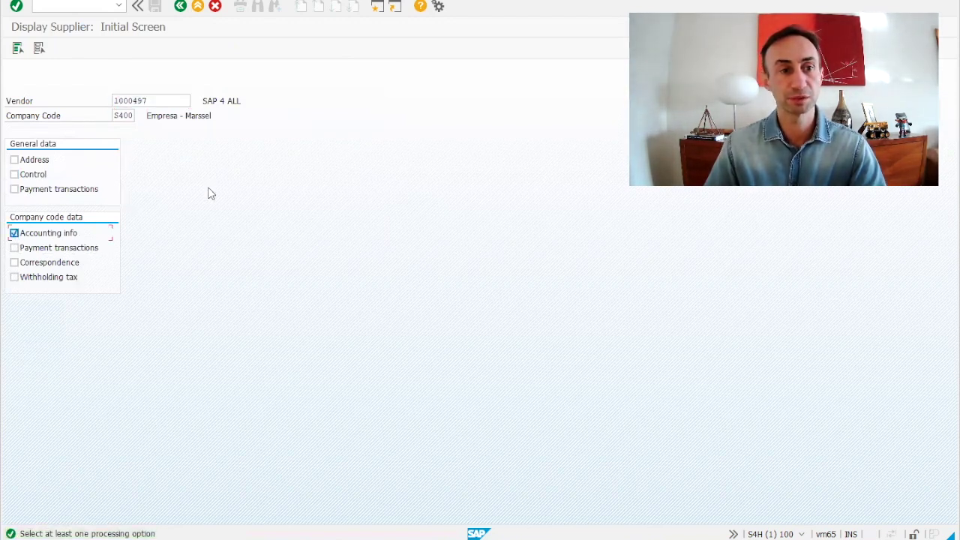
{"action": "key", "text": "Return"}
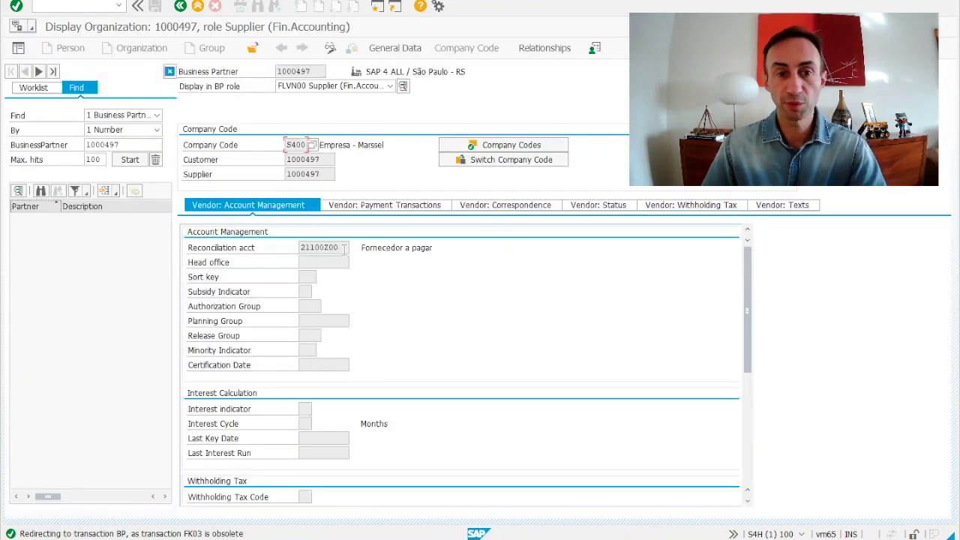
- Compare the vendor's reconciliation account with its assigned special G/L account in the Special G/L Accounts configuration for indicator A
{"action": "left_click_drag", "start_coordinate": [337, 248], "coordinate": [275, 258]}
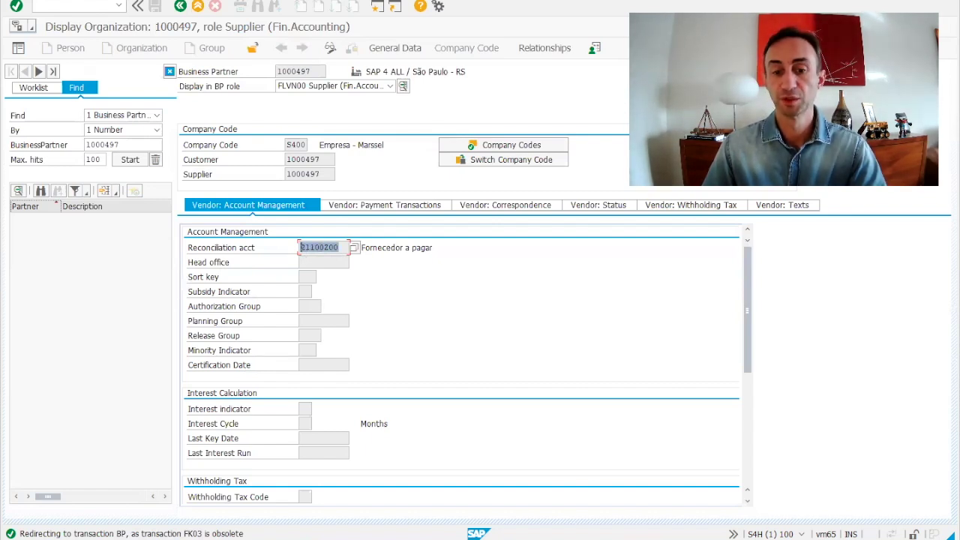
{"action": "left_click", "coordinate": [531, 539]}
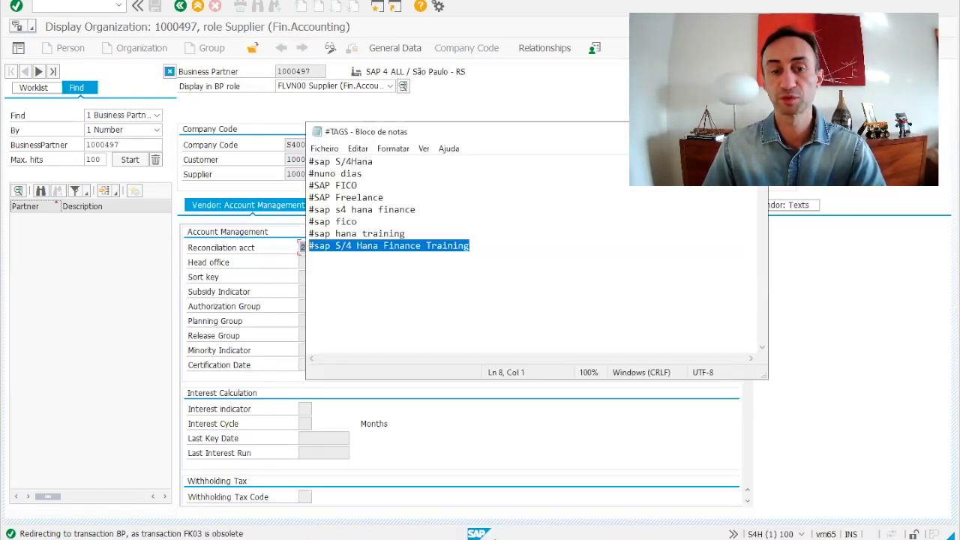
{"action": "left_click", "coordinate": [523, 495]}
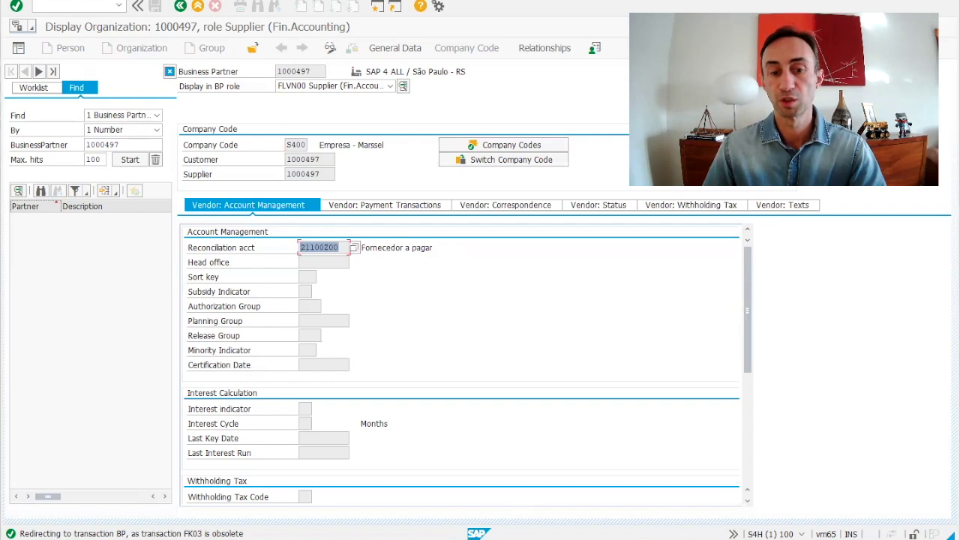
{"action": "mouse_move", "coordinate": [535, 539]}
{"action": "left_click", "coordinate": [463, 478]}
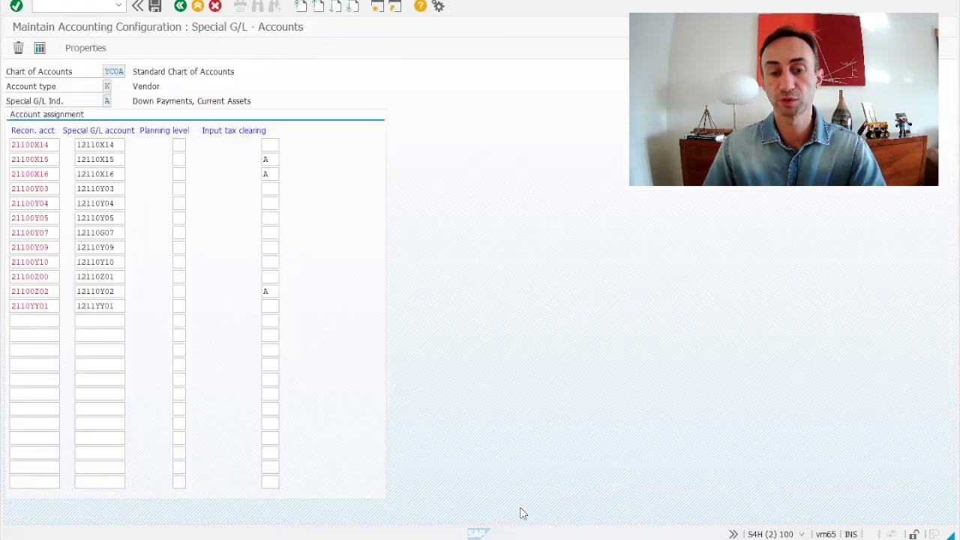
{"action": "left_click", "coordinate": [53, 278]}
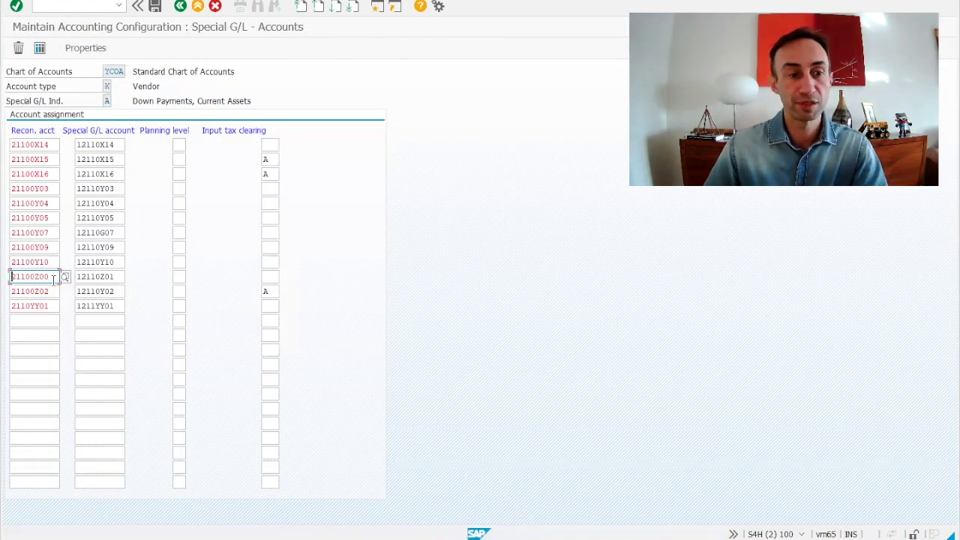
{"action": "left_click_drag", "start_coordinate": [53, 278], "coordinate": [7, 283]}
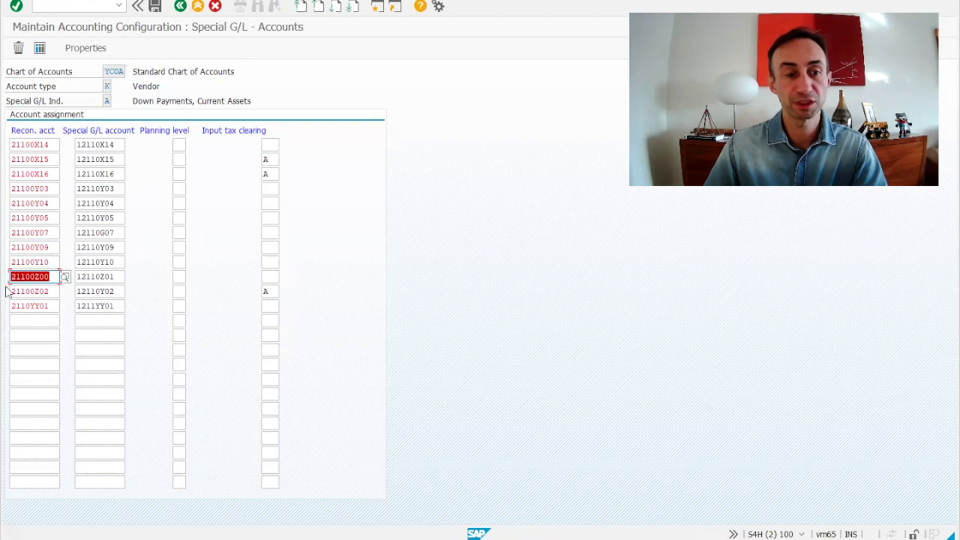
{"action": "left_click_drag", "start_coordinate": [118, 277], "coordinate": [75, 276]}
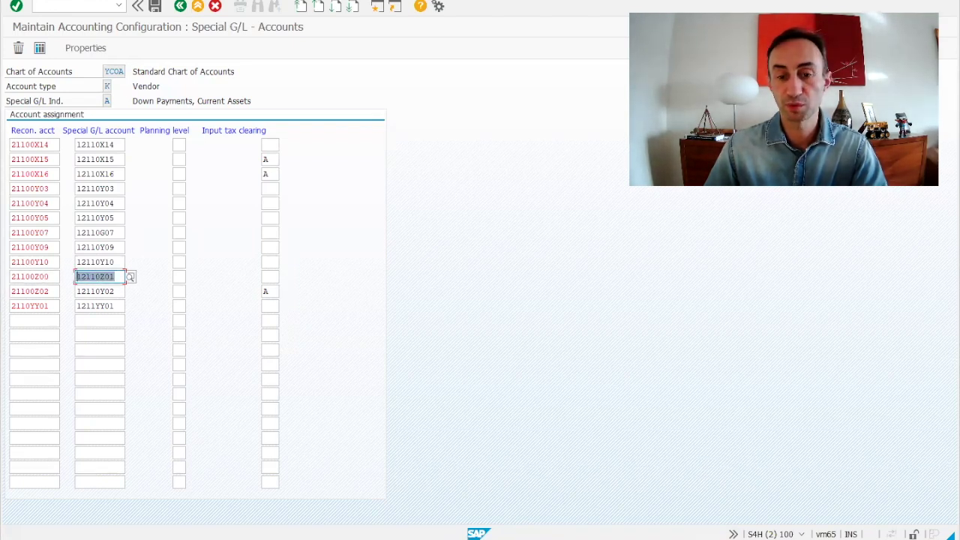
- Return to line item 2 of the down payment document and check its G/L account against the configured special G/L account
{"action": "mouse_move", "coordinate": [536, 538]}
{"action": "left_click", "coordinate": [365, 498]}
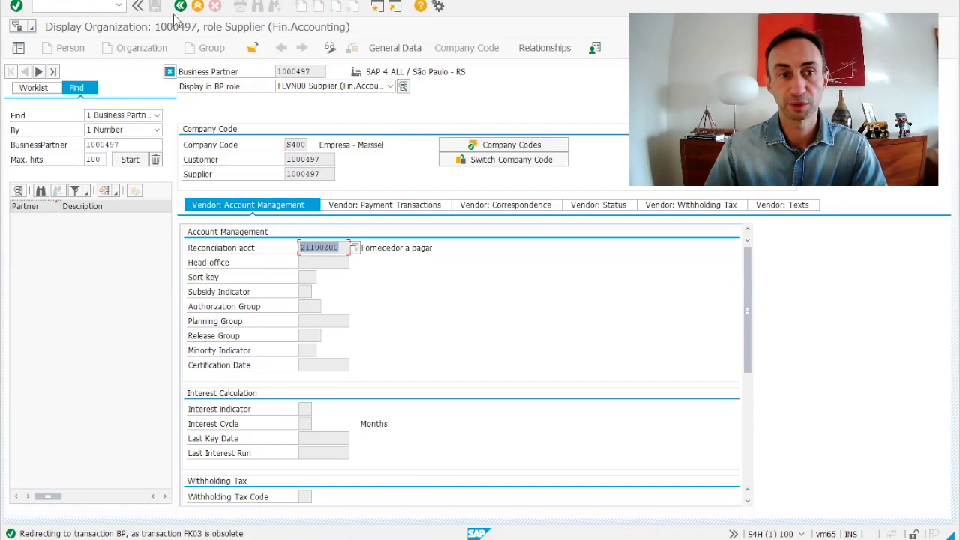
{"action": "left_click", "coordinate": [180, 7]}
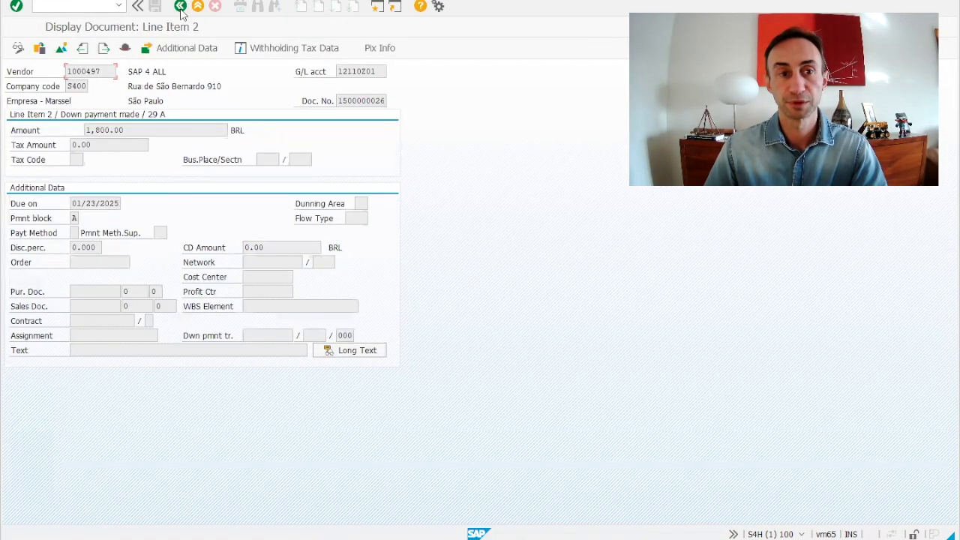
{"action": "left_click_drag", "start_coordinate": [380, 73], "coordinate": [336, 71]}
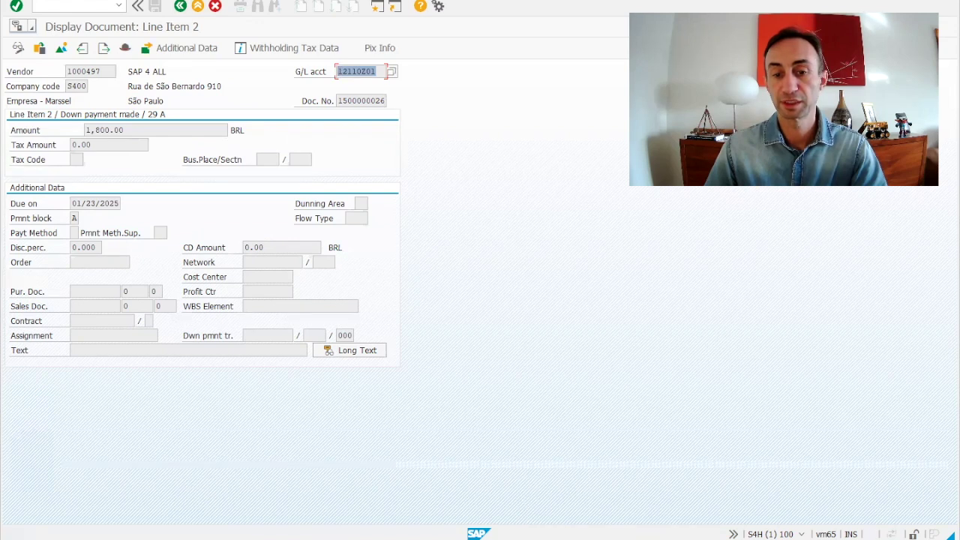
{"action": "left_click", "coordinate": [517, 518]}
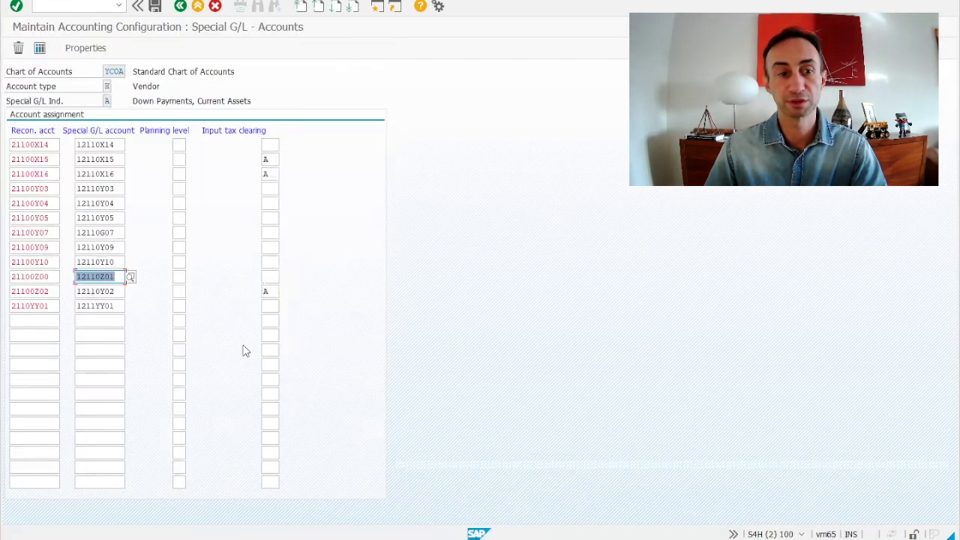
{"action": "left_click", "coordinate": [119, 277]}
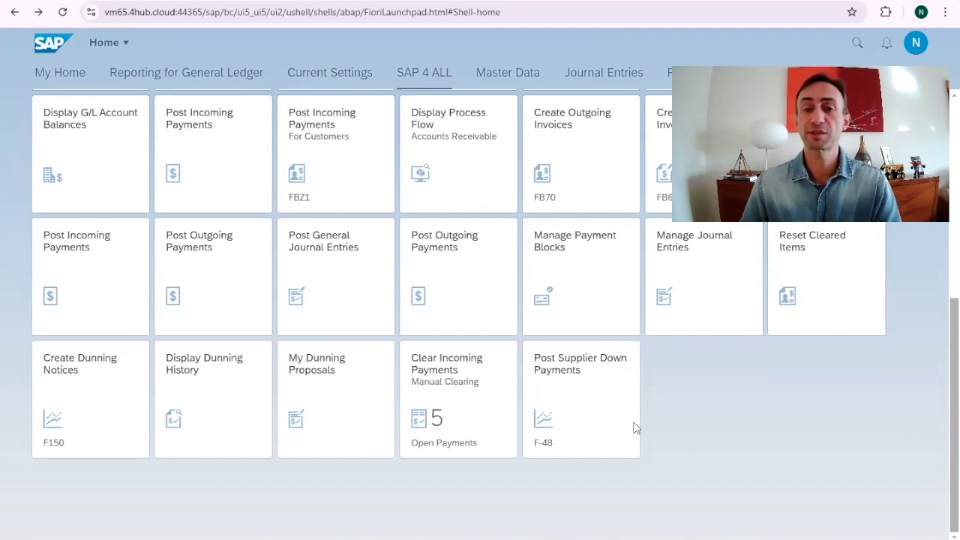
- Switch to the SAP Fiori launchpad and open the Post Supplier Down Payments app (F-48)
{"action": "left_click_drag", "start_coordinate": [578, 376], "coordinate": [532, 393]}
{"action": "left_click_drag", "start_coordinate": [558, 402], "coordinate": [557, 402]}
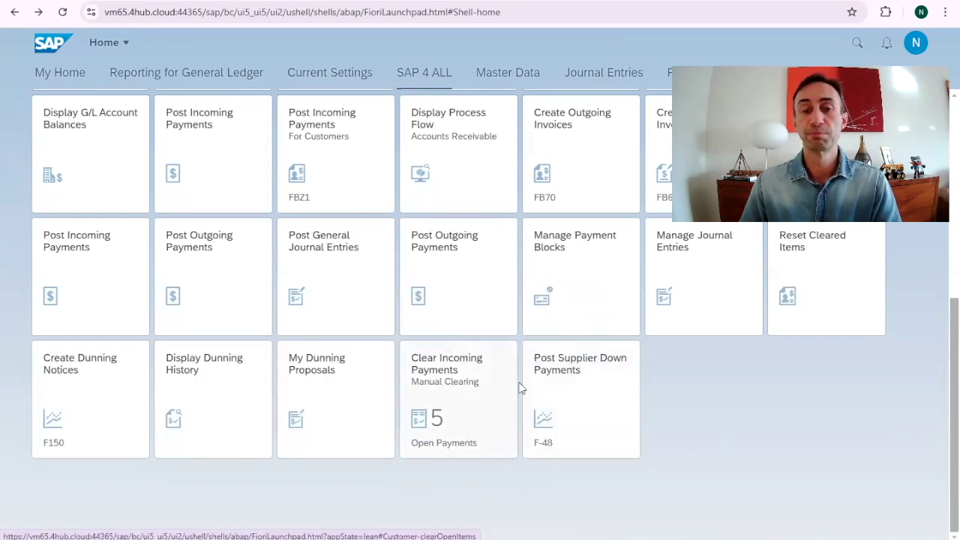
{"action": "left_click", "coordinate": [555, 452]}
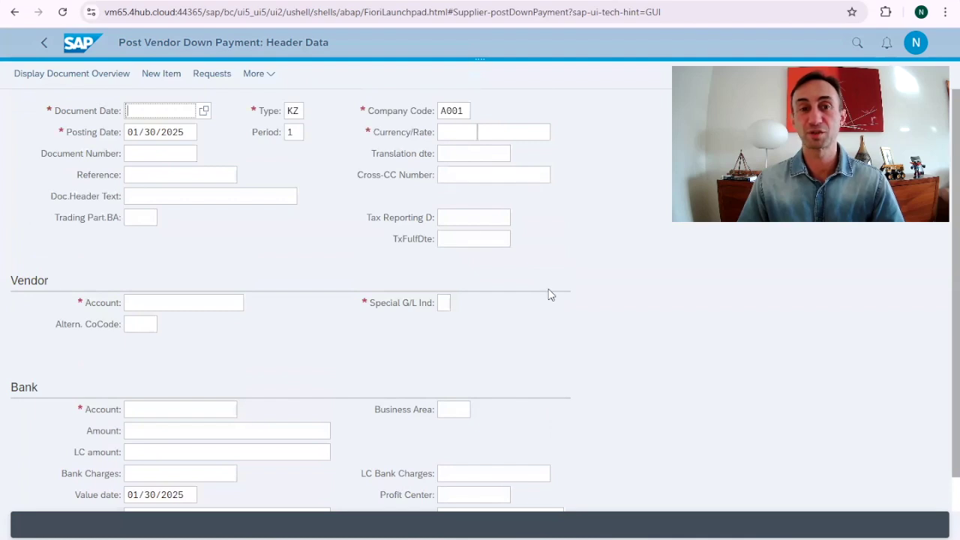
- Set both the document date and the posting date of the vendor down payment to 01/24/2025
{"action": "left_click", "coordinate": [203, 111]}
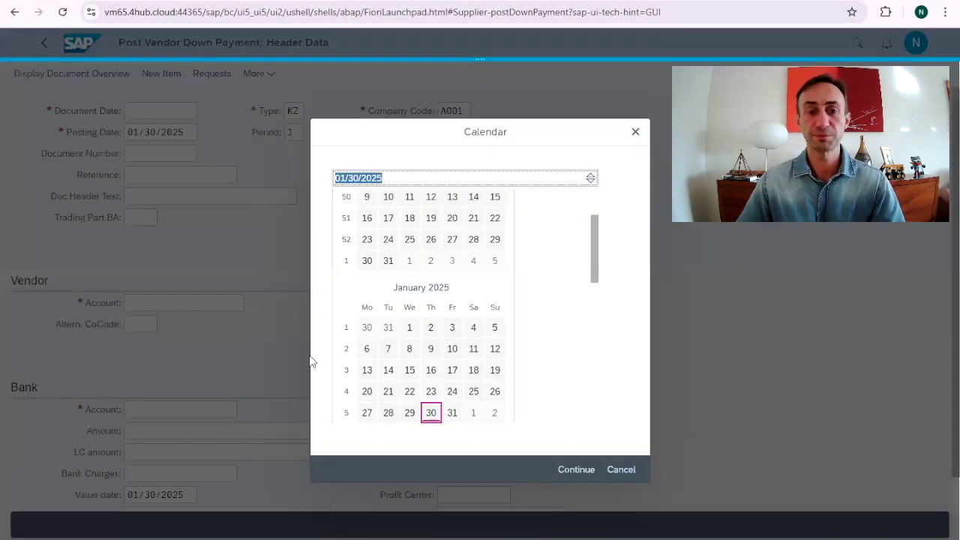
{"action": "left_click", "coordinate": [453, 399]}
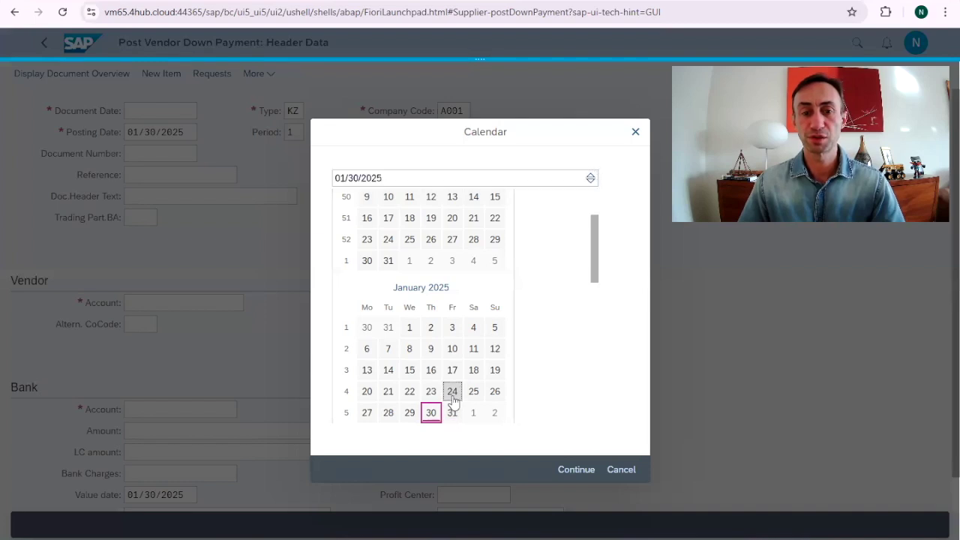
{"action": "left_click", "coordinate": [453, 399]}
{"action": "left_click", "coordinate": [156, 132]}
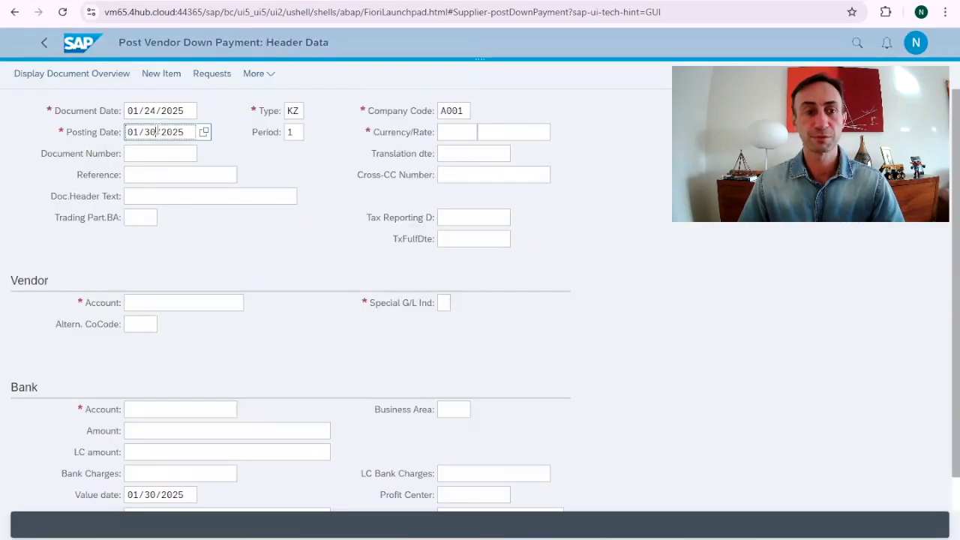
{"action": "key", "text": "BackSpace"}
{"action": "key", "text": "BackSpace"}
{"action": "type", "text": "24"}
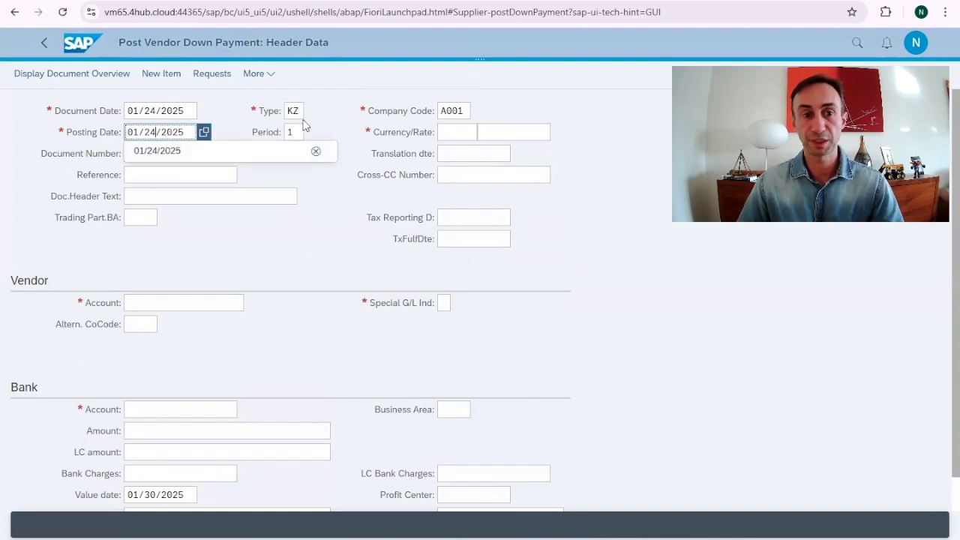
{"action": "left_click", "coordinate": [210, 152]}
{"action": "key", "text": "ctrl+c"}
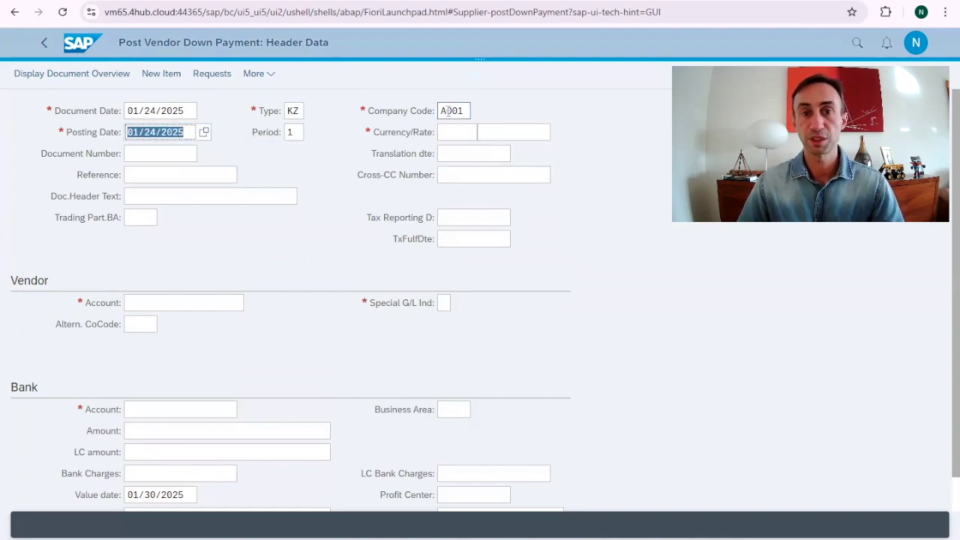
- Set the company code to S400 and the currency to BRL in the down payment header
{"action": "left_click", "coordinate": [465, 110]}
{"action": "type", "text": "S4"}
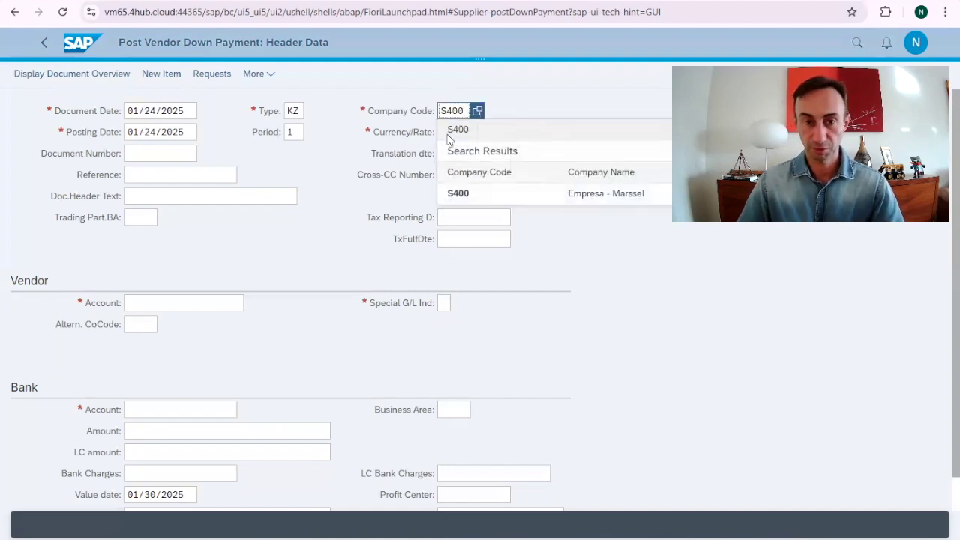
{"action": "left_click", "coordinate": [438, 149]}
{"action": "left_click", "coordinate": [441, 132]}
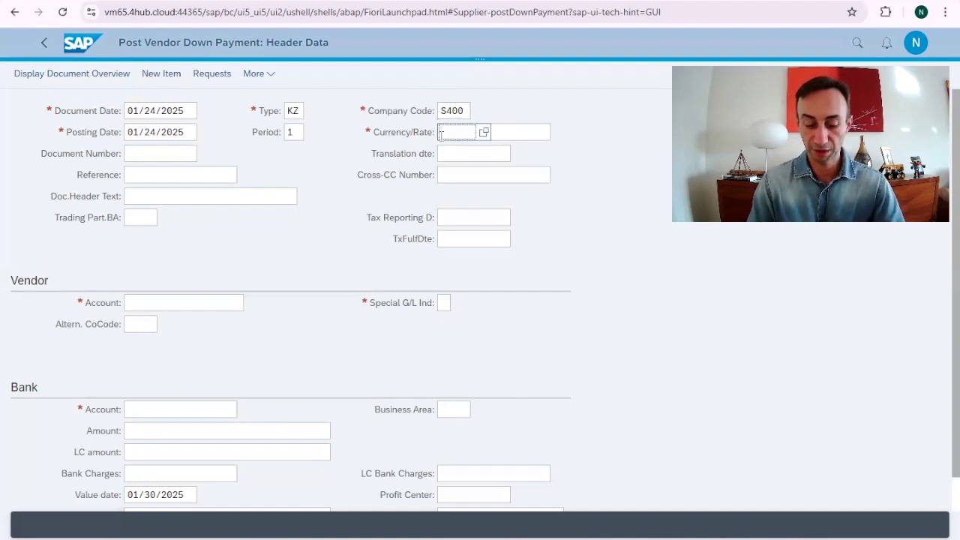
{"action": "type", "text": "brl"}
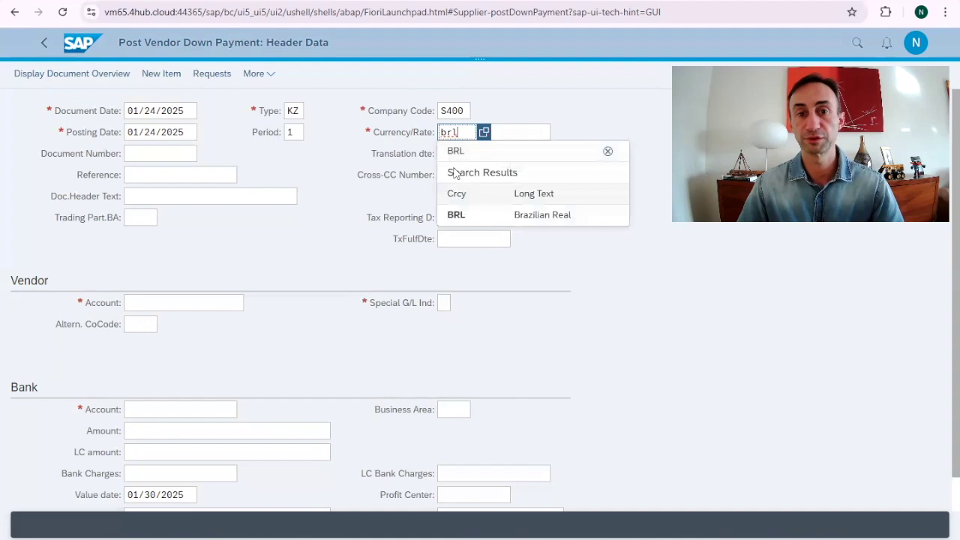
{"action": "left_click", "coordinate": [454, 214]}
{"action": "left_click", "coordinate": [456, 217]}
- Set the tax reporting date to 01/25/2025 and enter the supplier's account number as the vendor account
{"action": "left_click", "coordinate": [518, 218]}
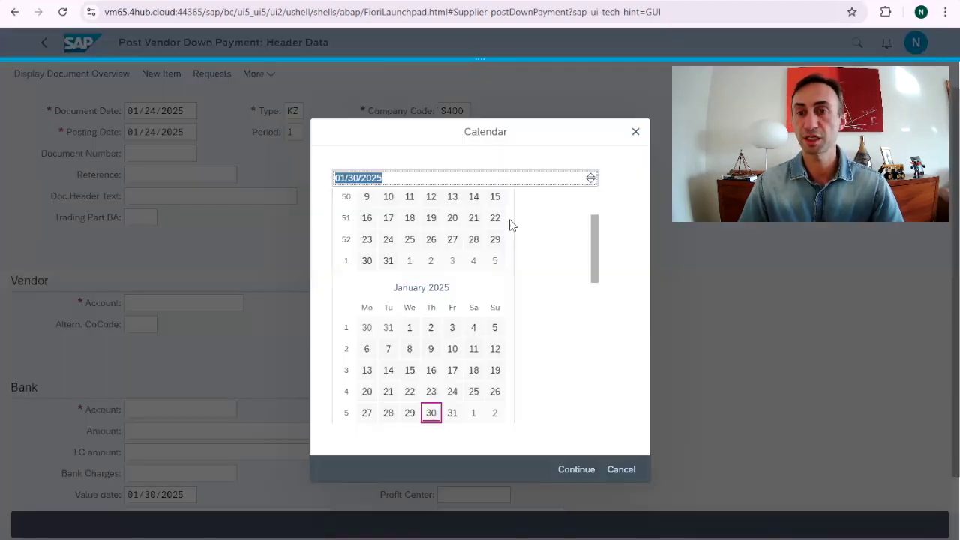
{"action": "double_click", "coordinate": [473, 398]}
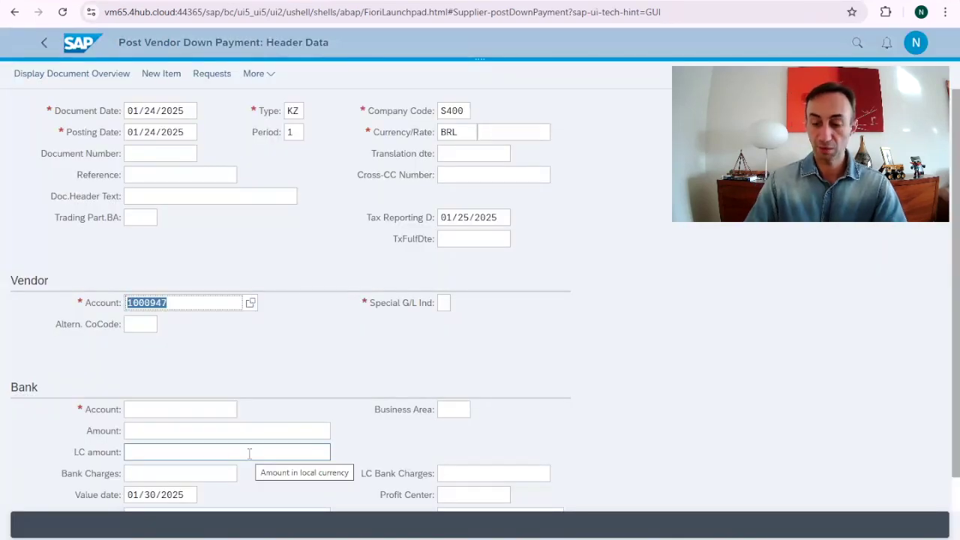
{"action": "key", "text": "Delete"}
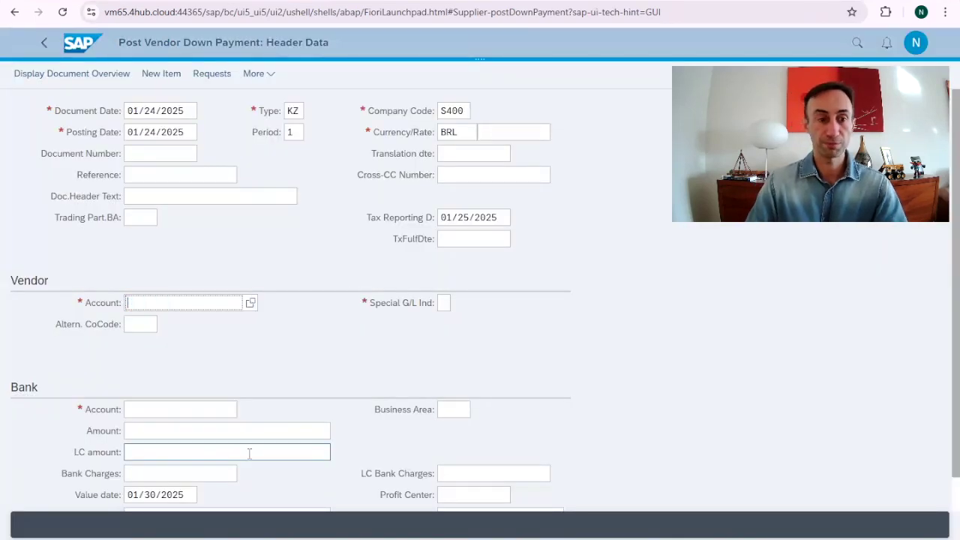
{"action": "type", "text": "1000497"}
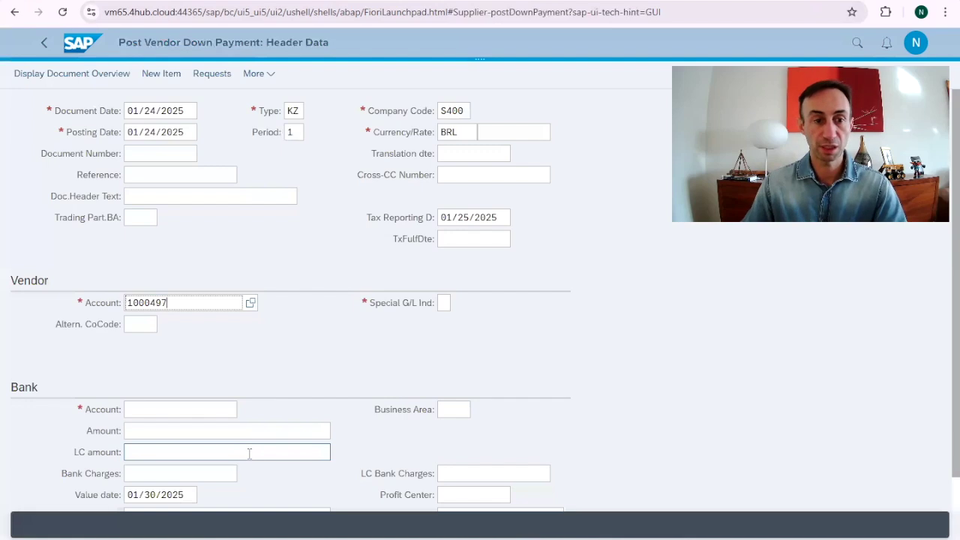
{"action": "left_click", "coordinate": [184, 386]}
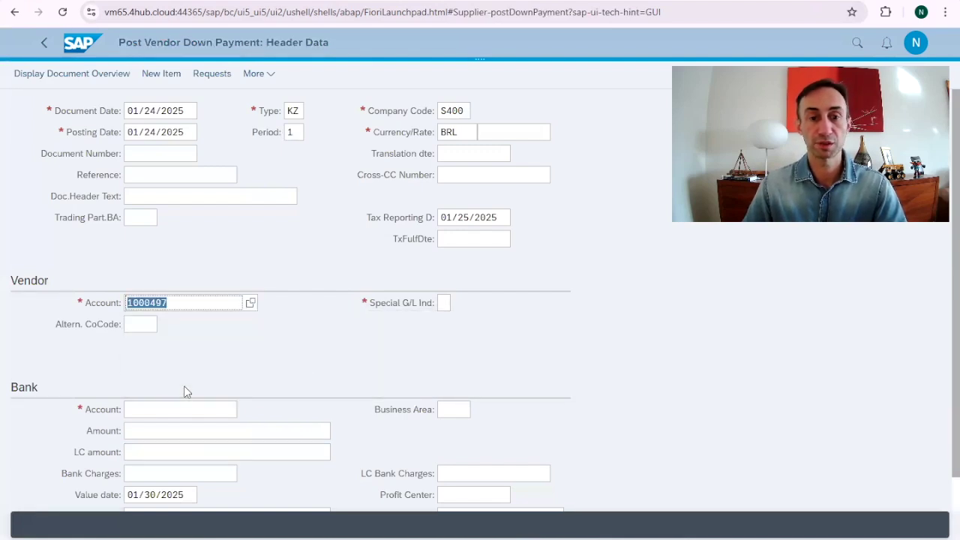
- Choose special G/L indicator A (Down Payments, Current Assets) for the vendor
{"action": "left_click", "coordinate": [441, 302]}
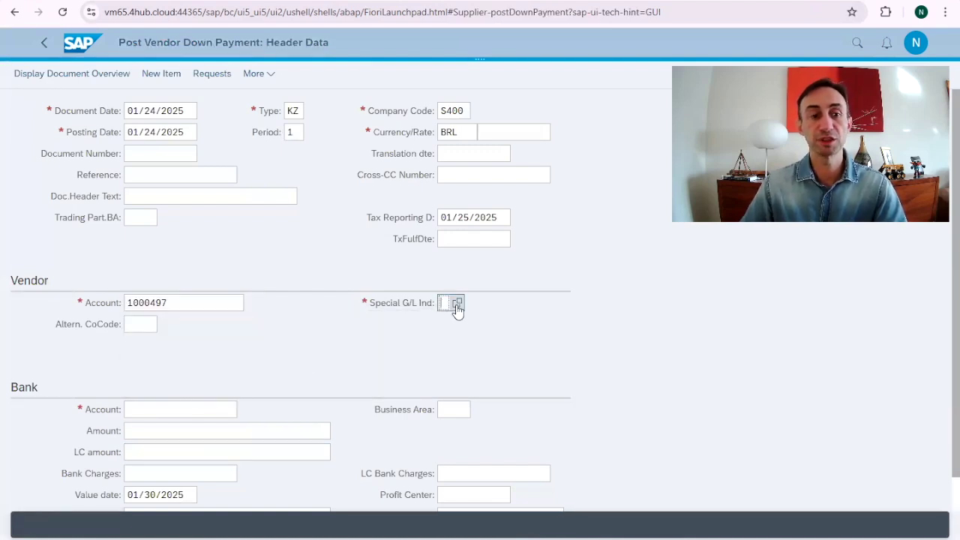
{"action": "left_click", "coordinate": [457, 303]}
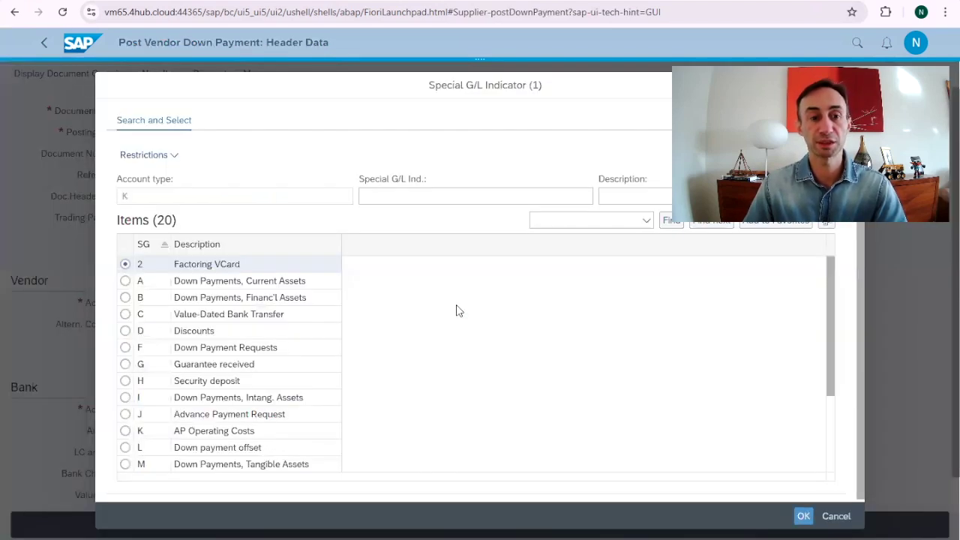
{"action": "left_click", "coordinate": [125, 282]}
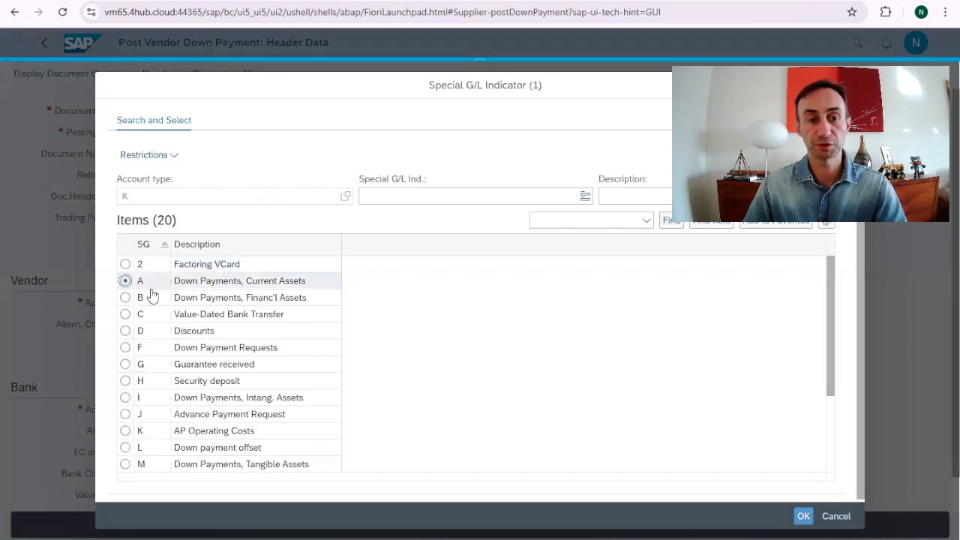
{"action": "left_click", "coordinate": [803, 517]}
- Enter the bank account number and an amount of 8000 in the bank data
{"action": "left_click", "coordinate": [160, 373]}
{"action": "key", "text": "ctrl+v"}
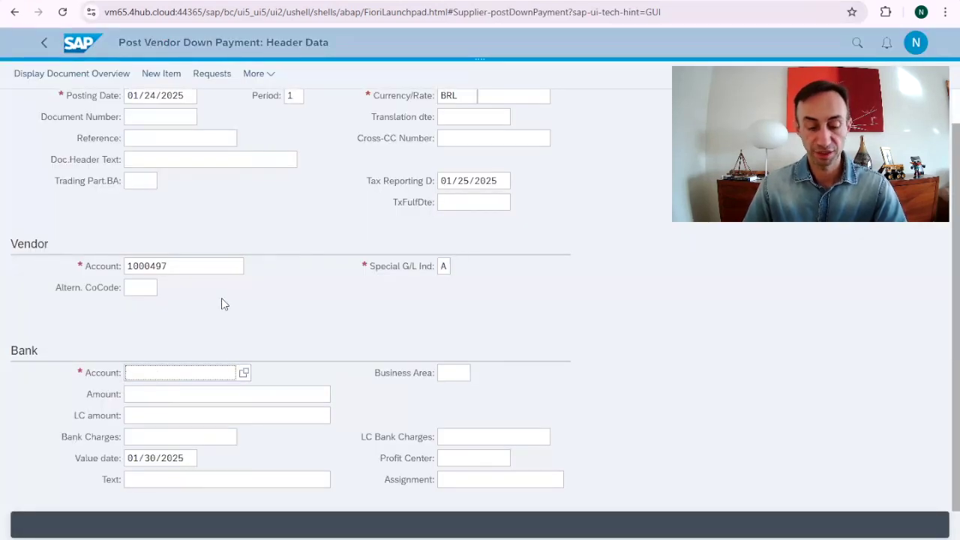
{"action": "type", "text": "11001080"}
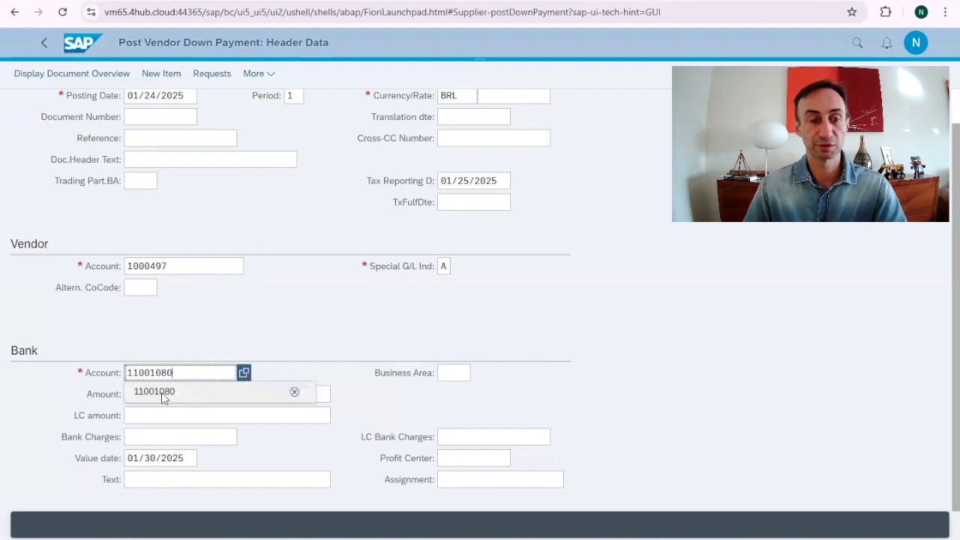
{"action": "left_click", "coordinate": [186, 398]}
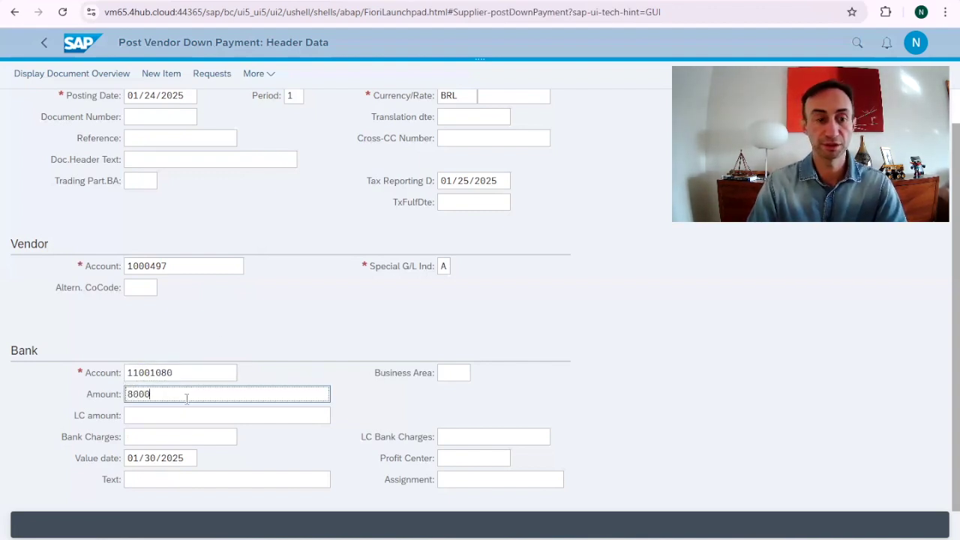
{"action": "type", "text": "8000"}
- Set the bank value date to 01/24/2025 and continue to the vendor item
{"action": "left_click", "coordinate": [157, 458]}
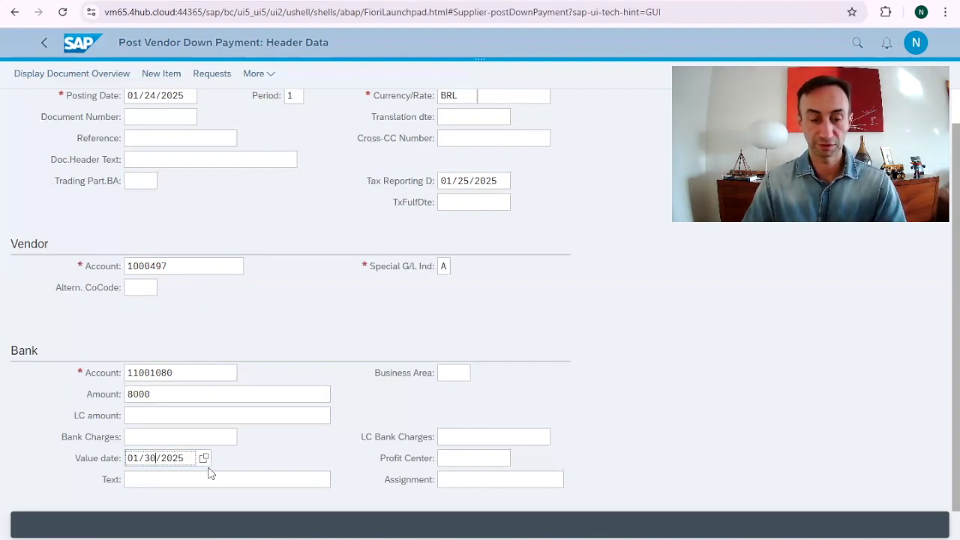
{"action": "key", "text": "BackSpace"}
{"action": "key", "text": "BackSpace"}
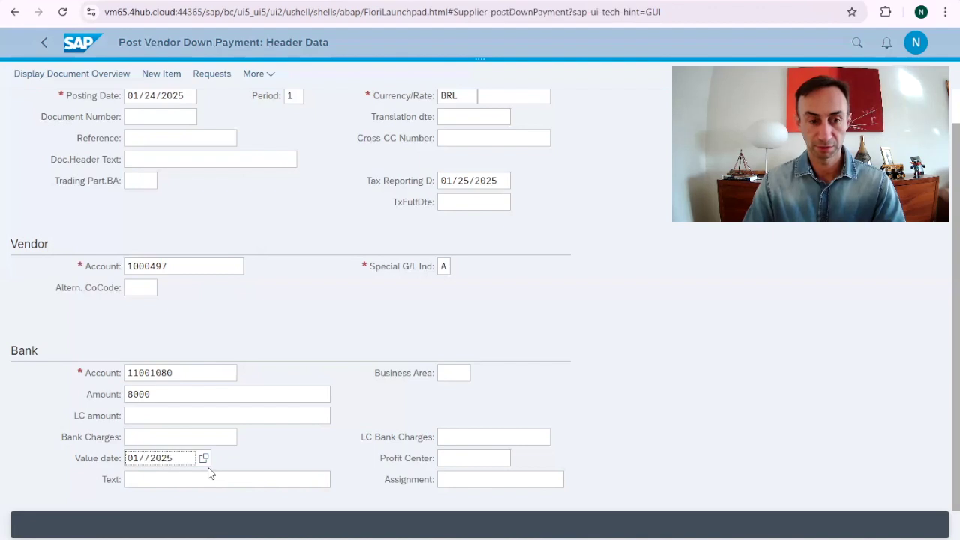
{"action": "type", "text": "24"}
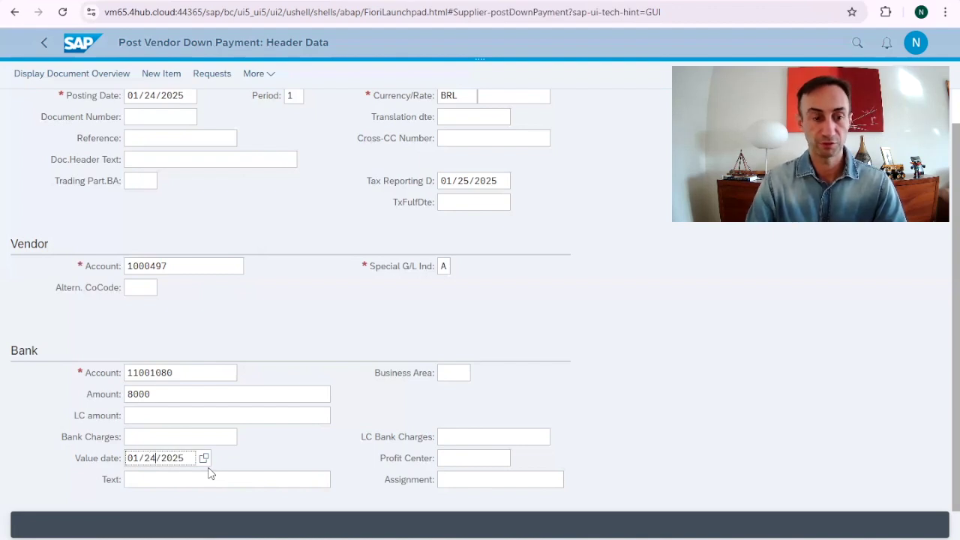
{"action": "scroll", "coordinate": [645, 391], "scroll_direction": "up", "scroll_amount": 1}
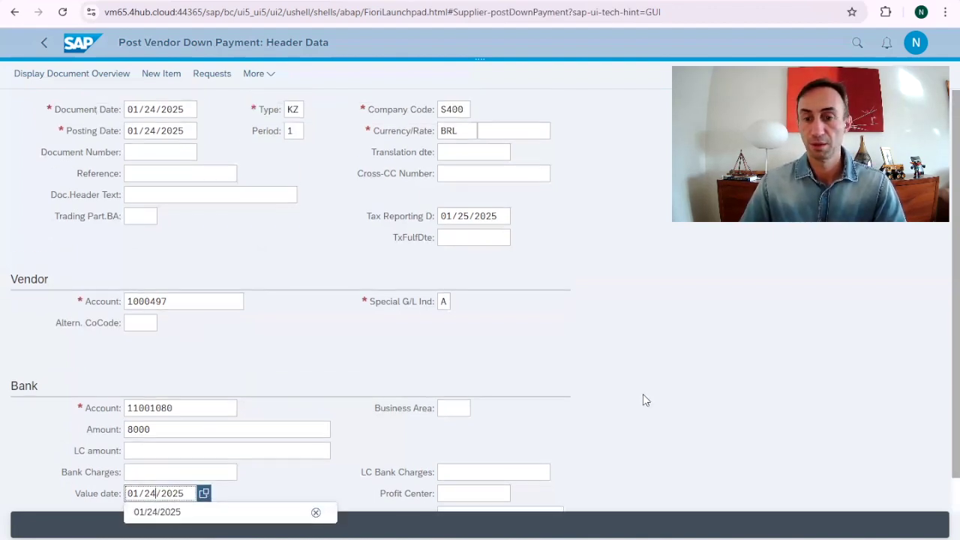
{"action": "left_click", "coordinate": [351, 367]}
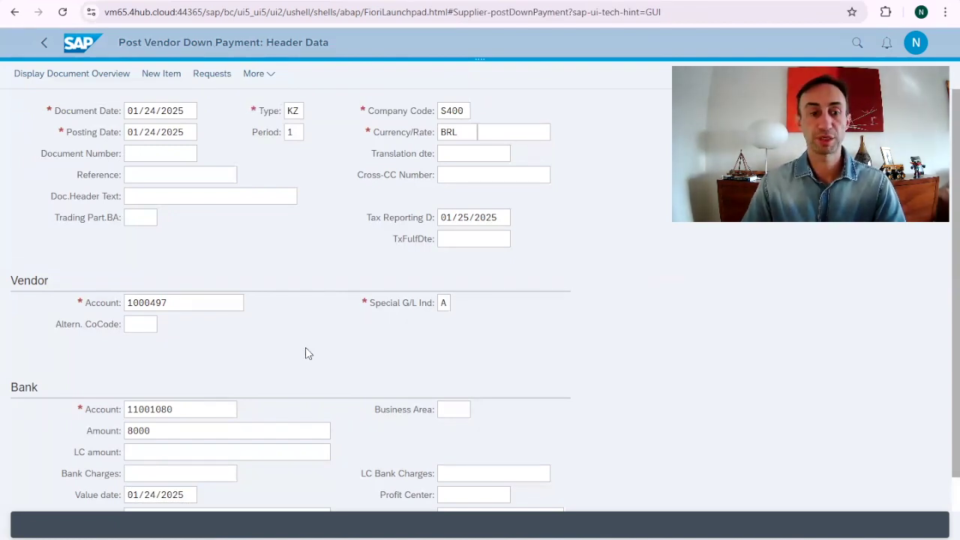
{"action": "key", "text": "Return"}
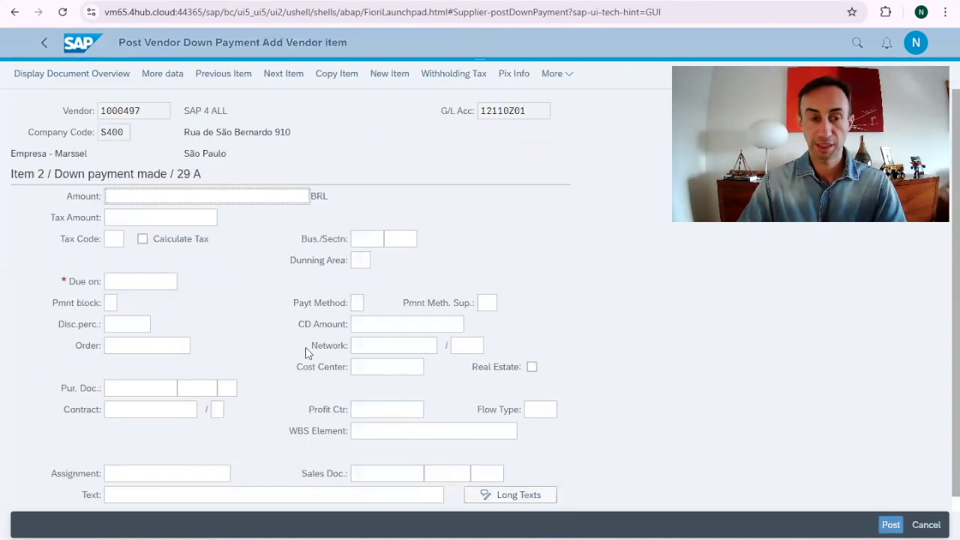
- Enter * as the vendor item's amount and choose 01/26/2025 as its due date
{"action": "left_click", "coordinate": [141, 215]}
{"action": "left_click", "coordinate": [138, 281]}
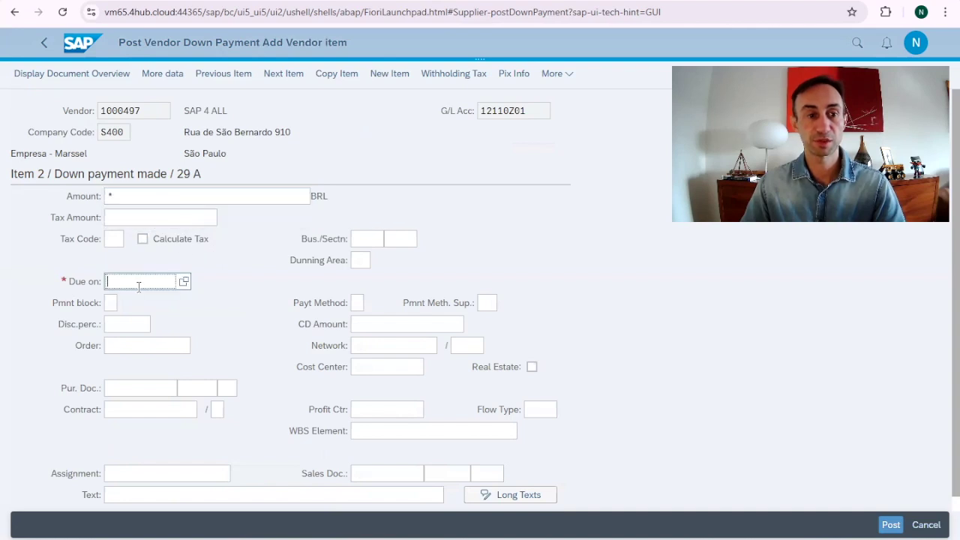
{"action": "left_click", "coordinate": [183, 282]}
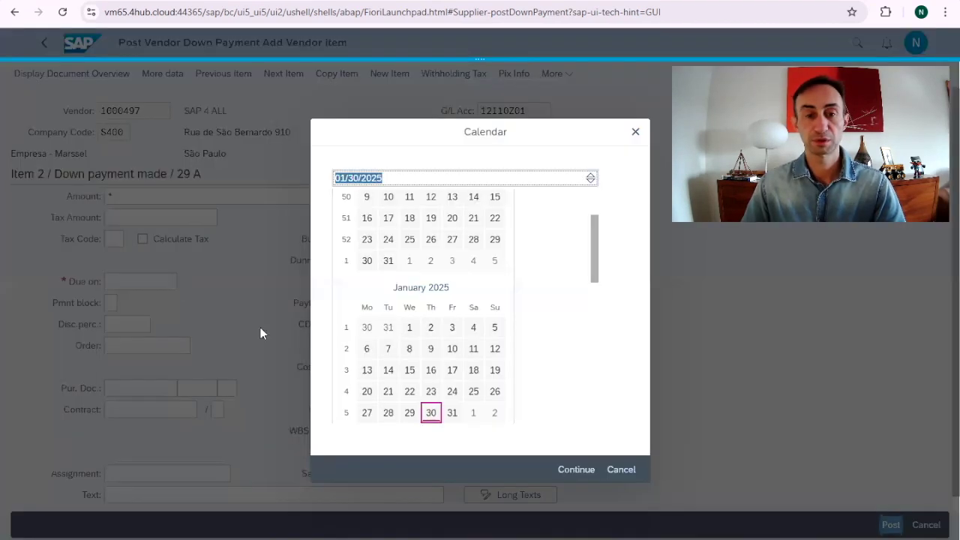
{"action": "left_click", "coordinate": [495, 391]}
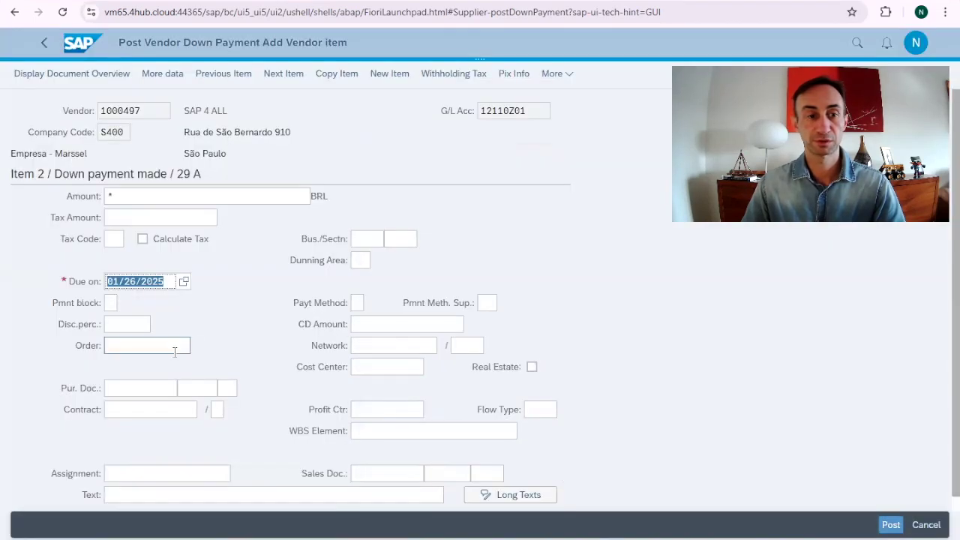
{"action": "key", "text": "Return"}
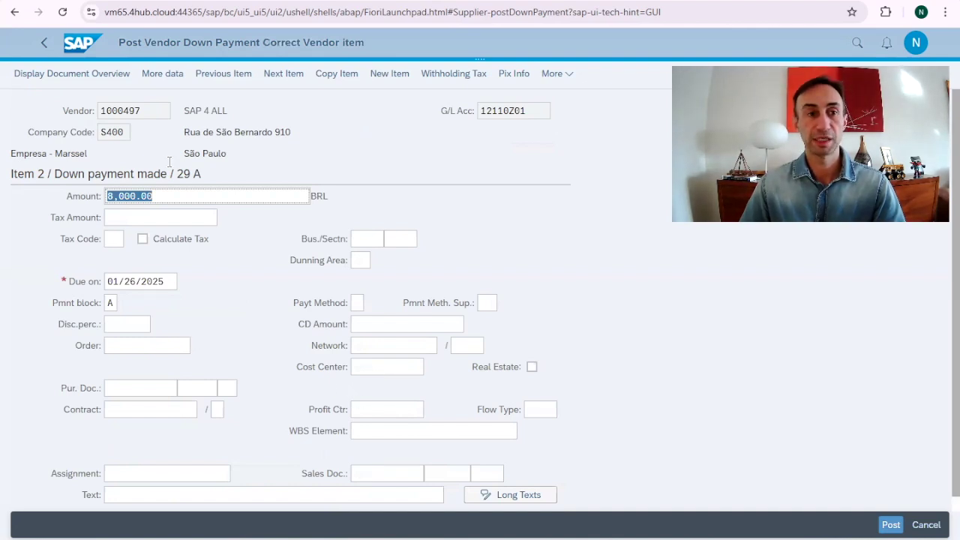
- Display the down payment's document overview and post the document
{"action": "left_click", "coordinate": [61, 86]}
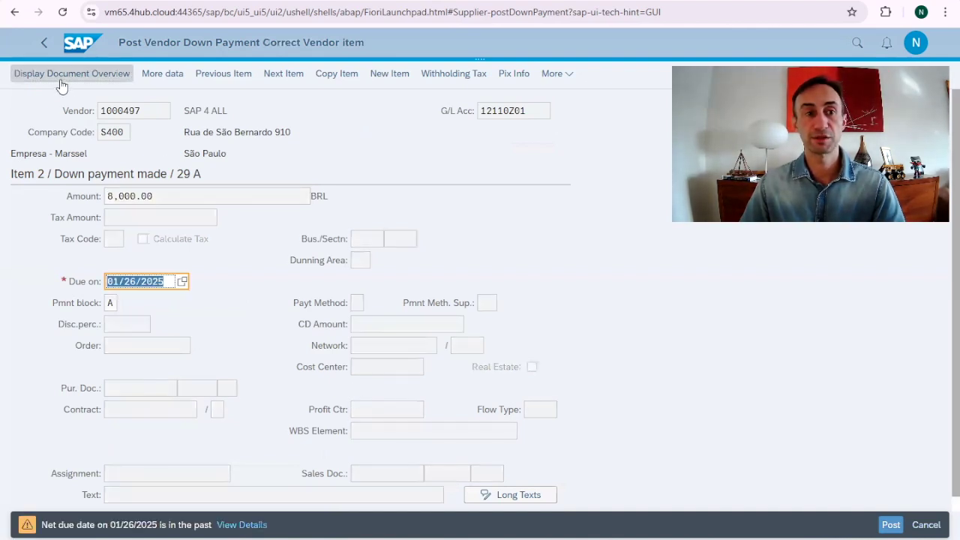
{"action": "left_click", "coordinate": [63, 85]}
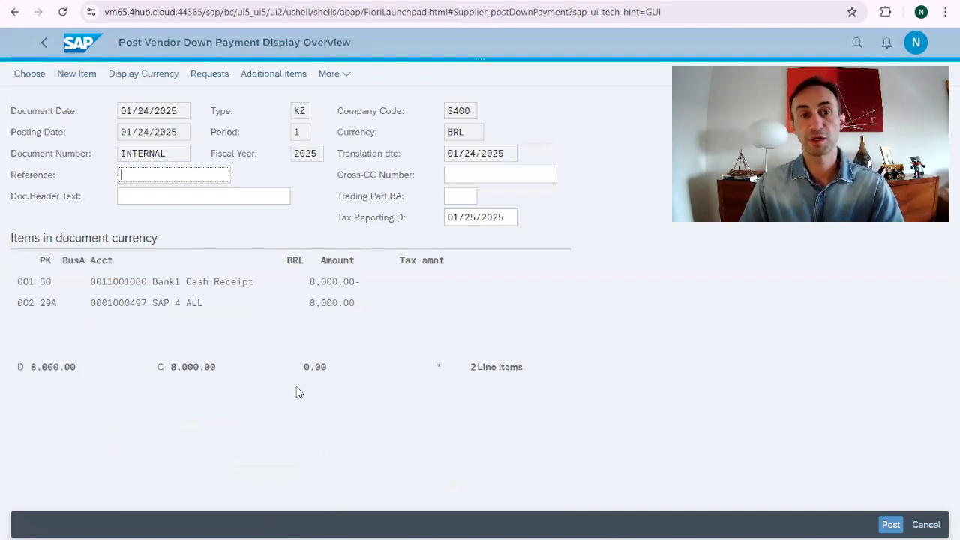
{"action": "left_click", "coordinate": [890, 525]}
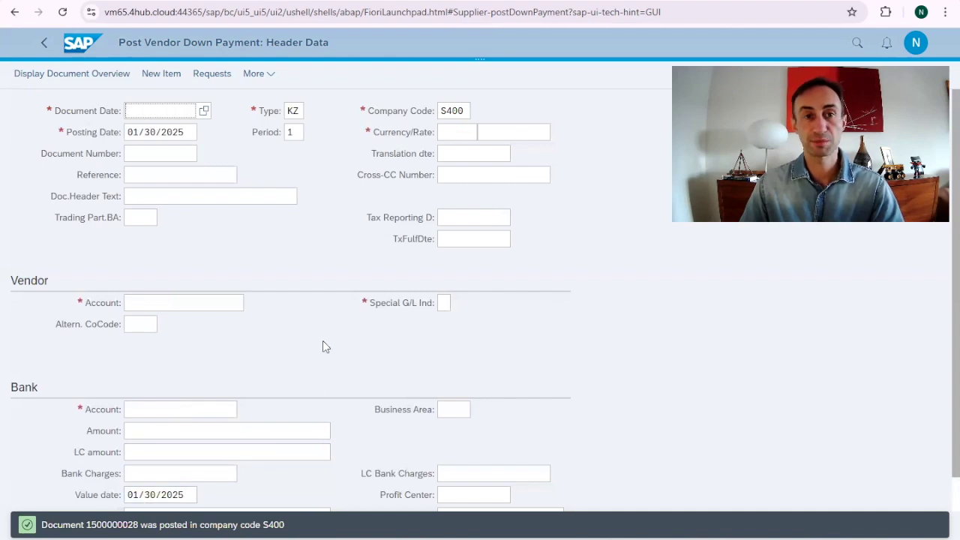
- Display the posted document and open its vendor line item to examine the G/L account and down payment details
{"action": "left_click", "coordinate": [270, 75]}
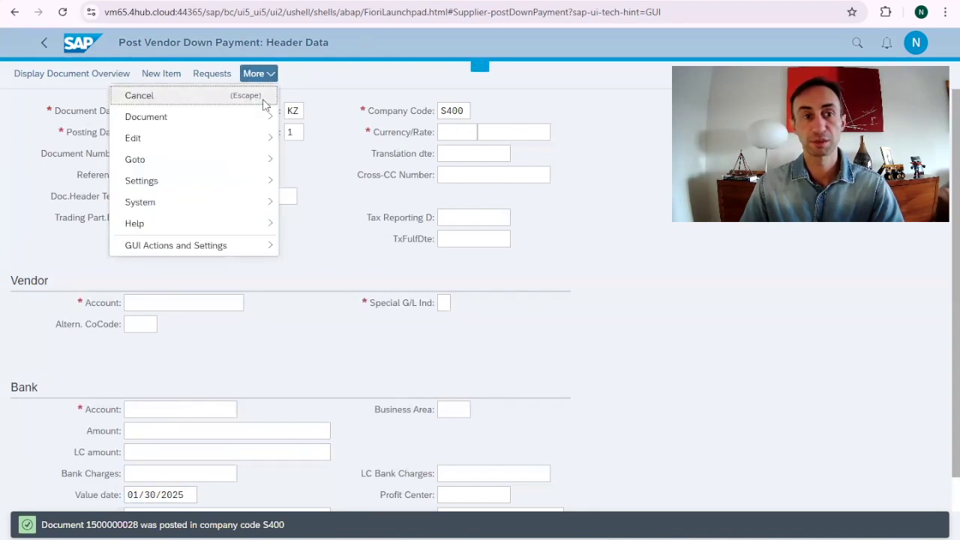
{"action": "mouse_move", "coordinate": [264, 116]}
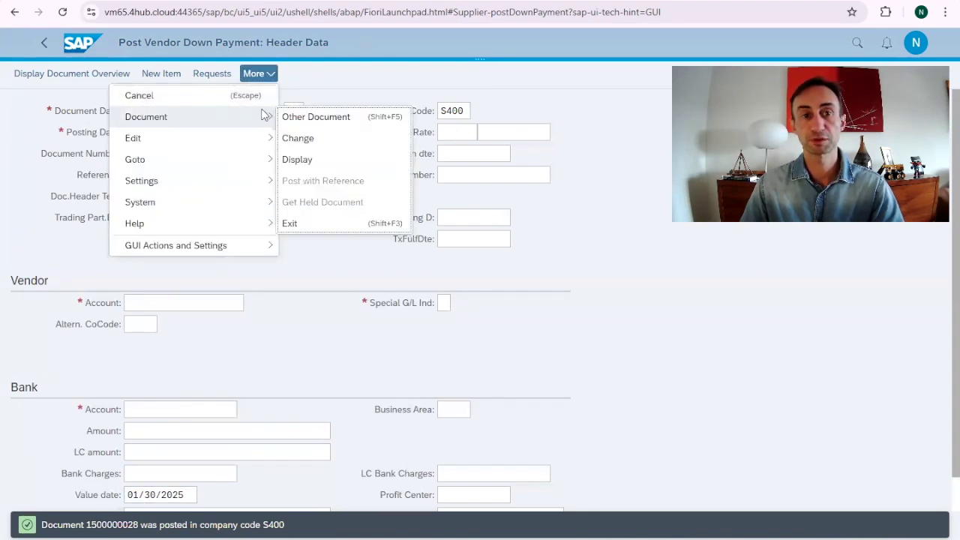
{"action": "left_click", "coordinate": [307, 159]}
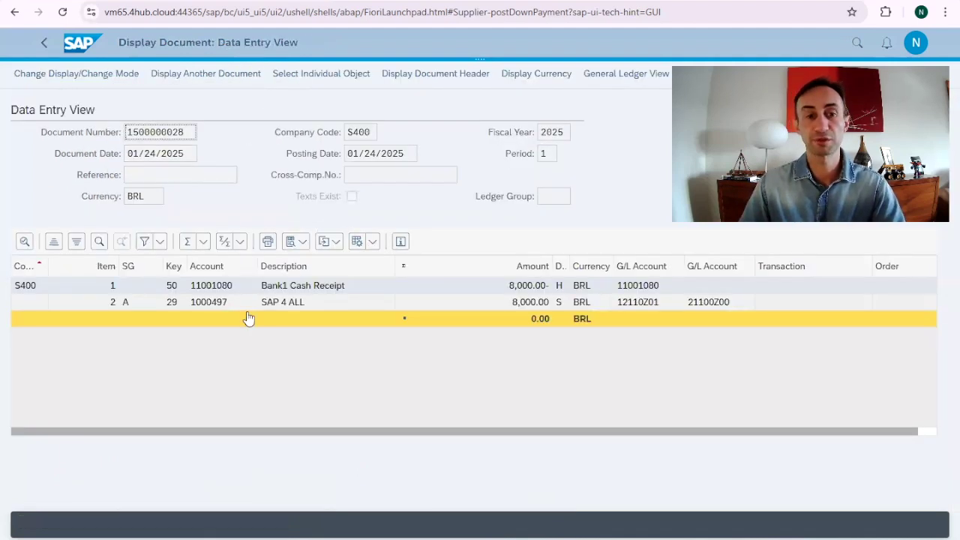
{"action": "left_click", "coordinate": [203, 304]}
{"action": "double_click", "coordinate": [225, 306]}
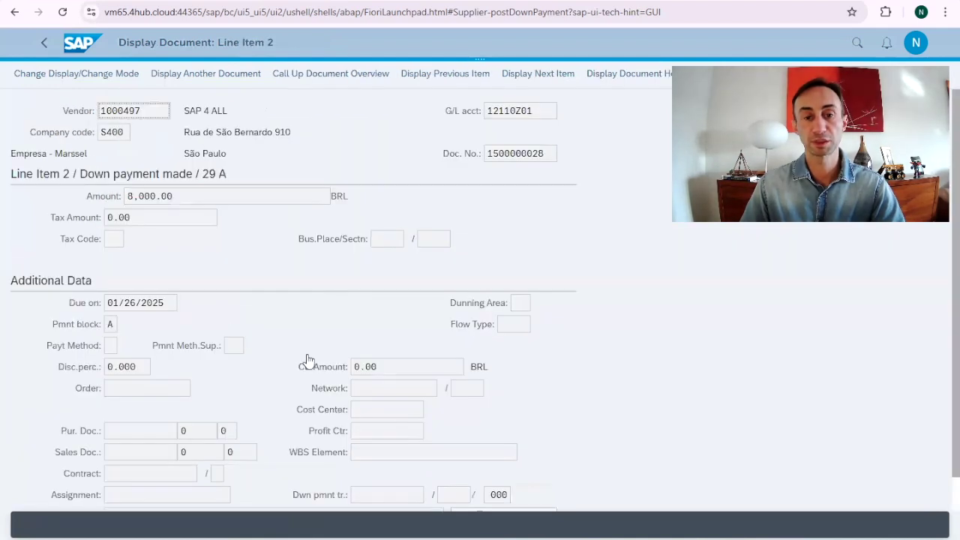
{"action": "left_click_drag", "start_coordinate": [534, 111], "coordinate": [484, 111]}
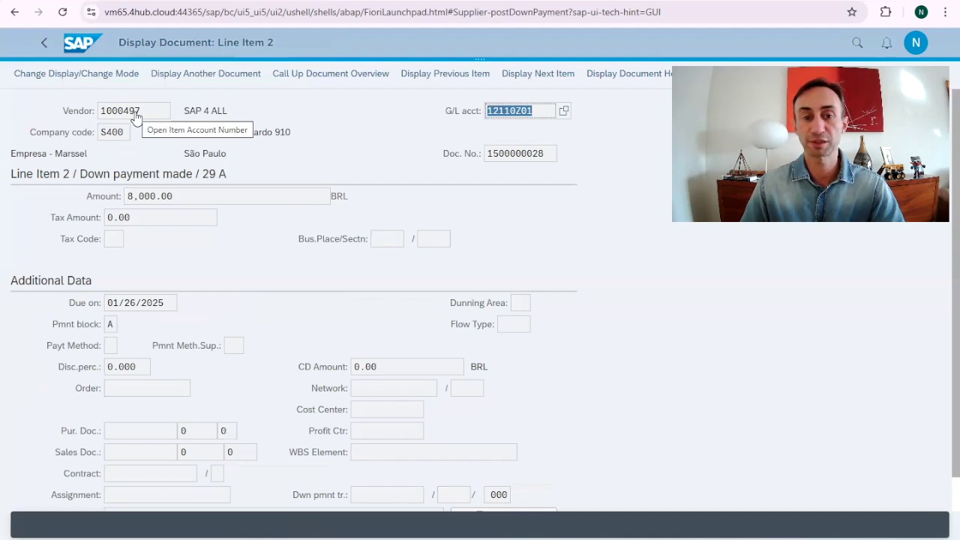
{"action": "left_click", "coordinate": [230, 180]}
{"action": "left_click_drag", "start_coordinate": [228, 176], "coordinate": [224, 176]}
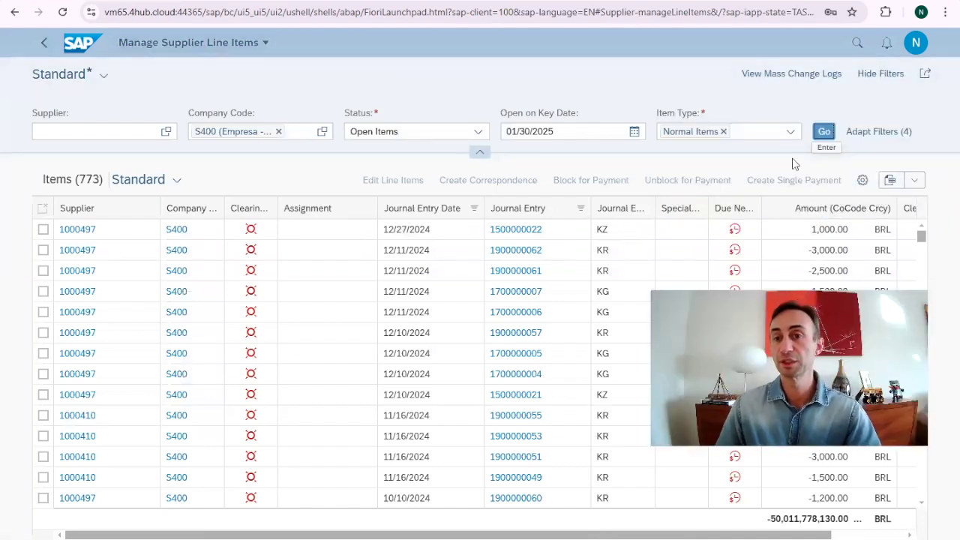
- Include Special G/L Transactions in the supplier line item list and widen the Special G/L Ind column to fit its heading
{"action": "left_click", "coordinate": [790, 134]}
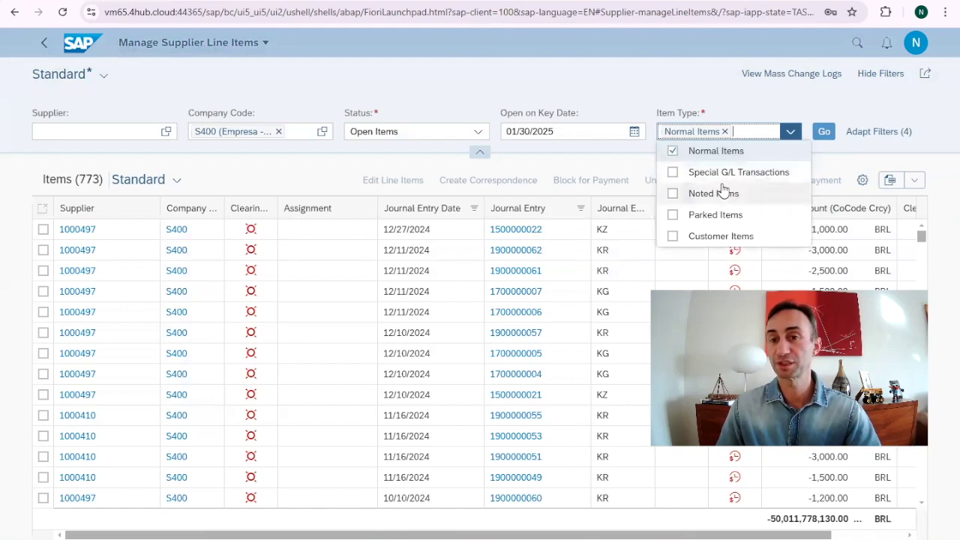
{"action": "left_click", "coordinate": [673, 172]}
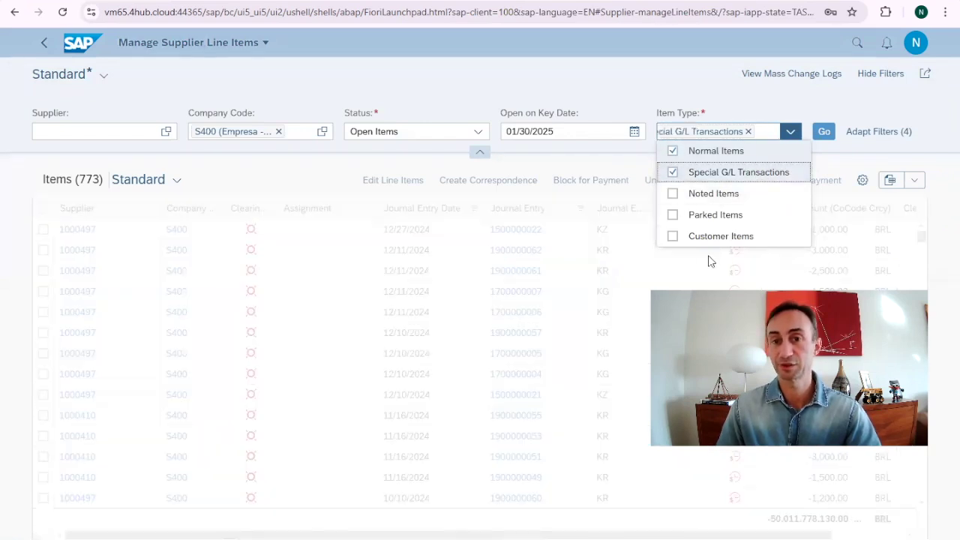
{"action": "left_click", "coordinate": [819, 140]}
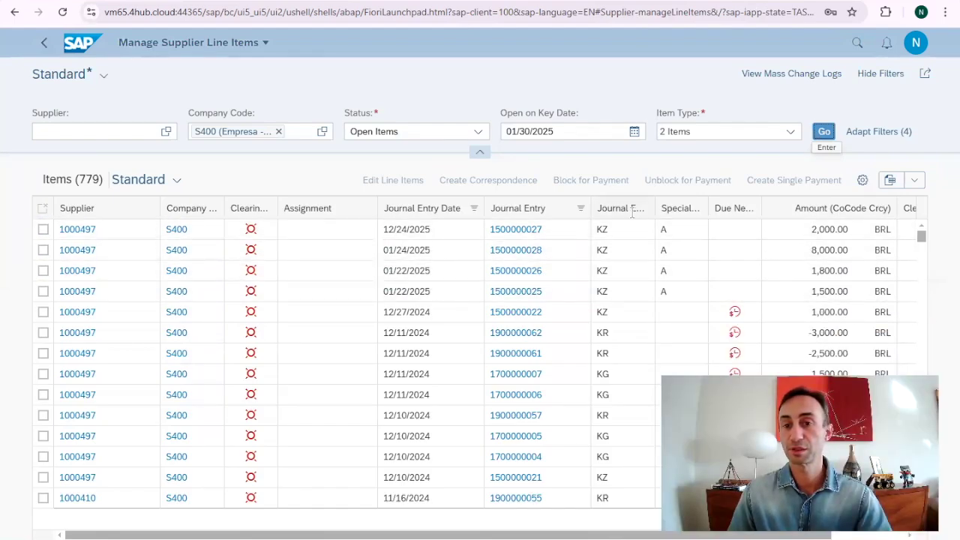
{"action": "left_click_drag", "start_coordinate": [708, 214], "coordinate": [758, 213]}
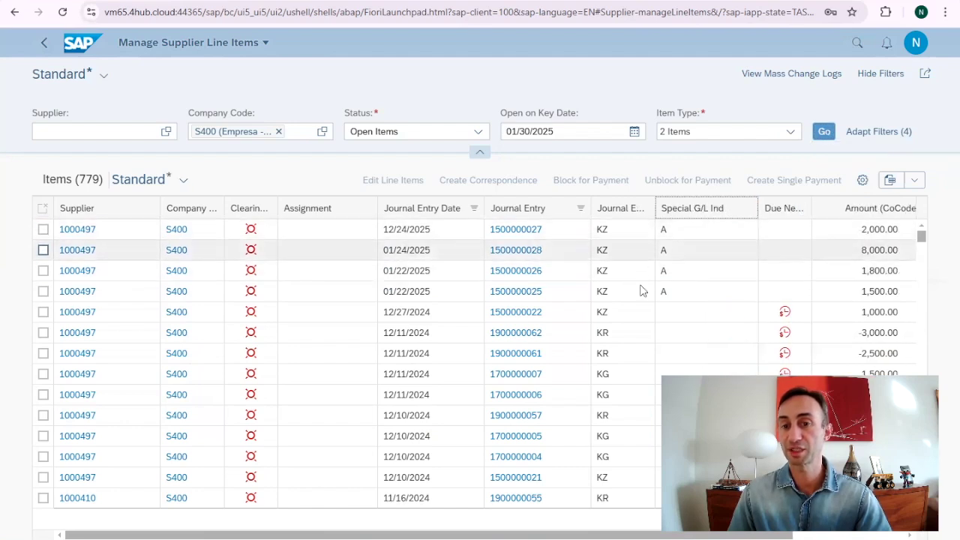
{"action": "left_click_drag", "start_coordinate": [758, 214], "coordinate": [730, 213]}
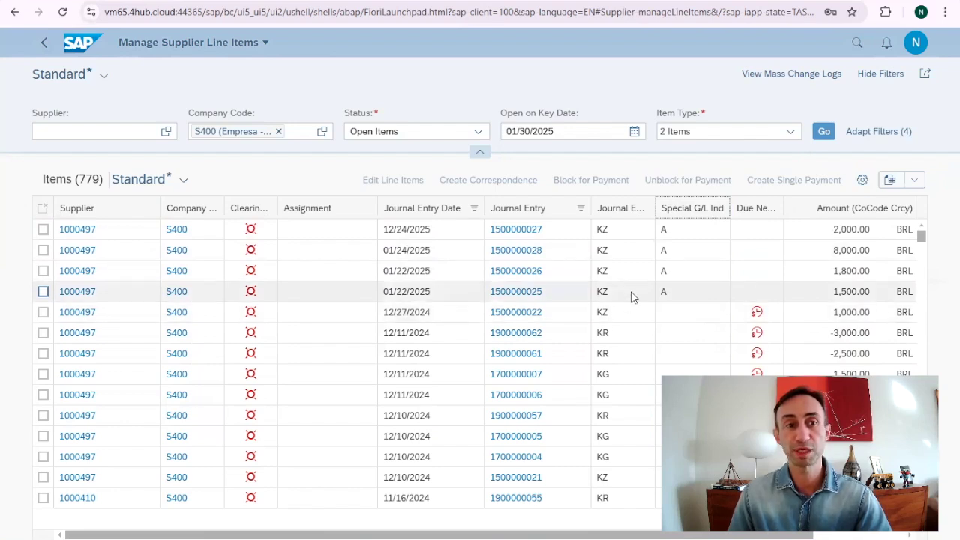